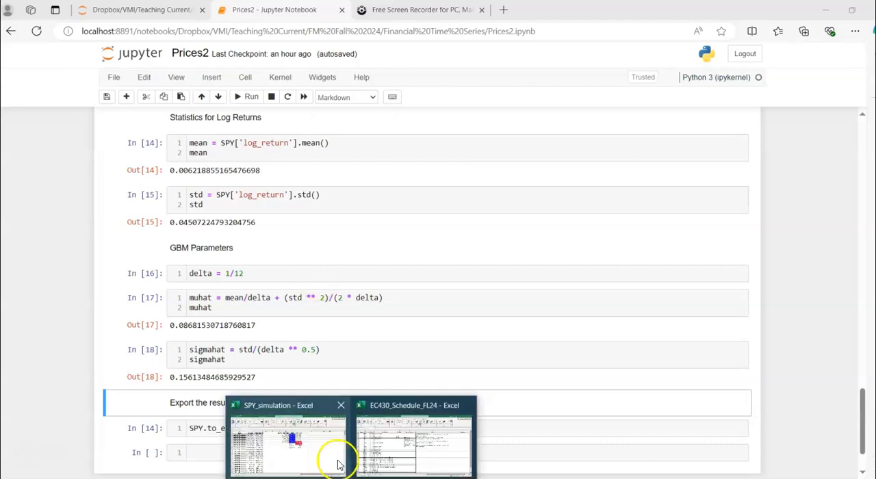
Step: Switch from the notebook to the SPY_simulation workbook in Excel
left_click(338, 466)
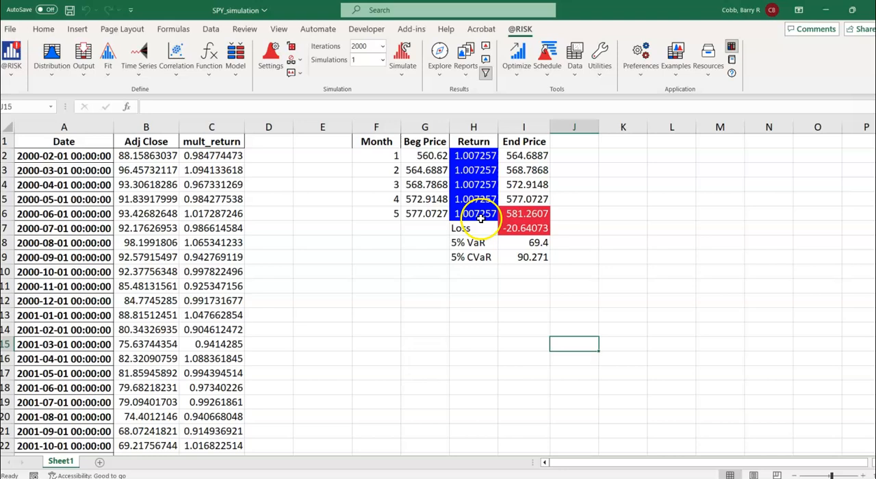
left_click(862, 475)
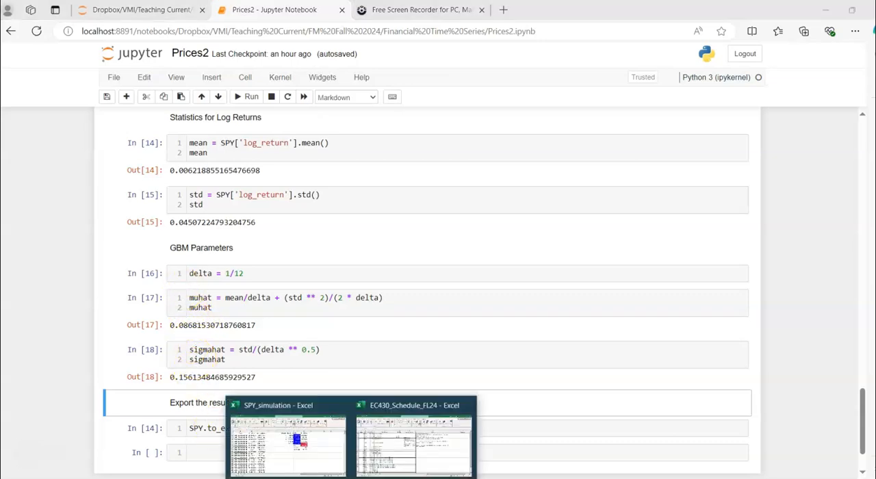
left_click(247, 442)
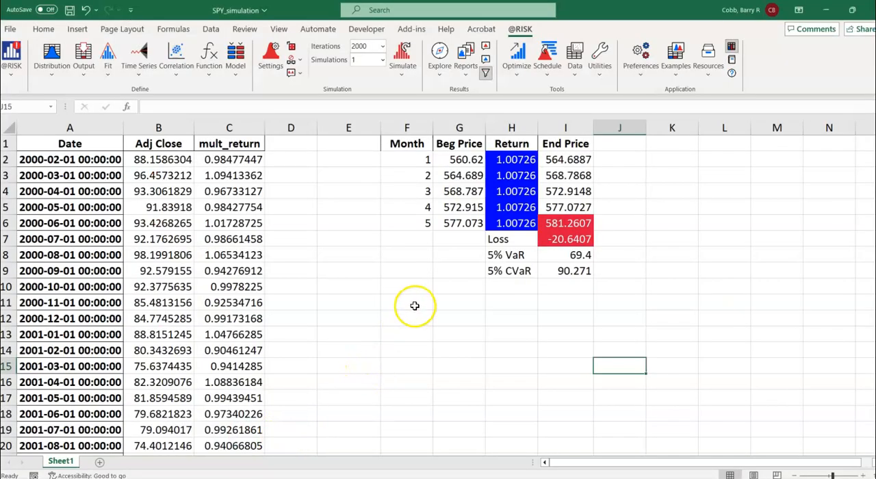
Step: Enter the labels muhat in D2 and sigmahat in D3
left_click(346, 317)
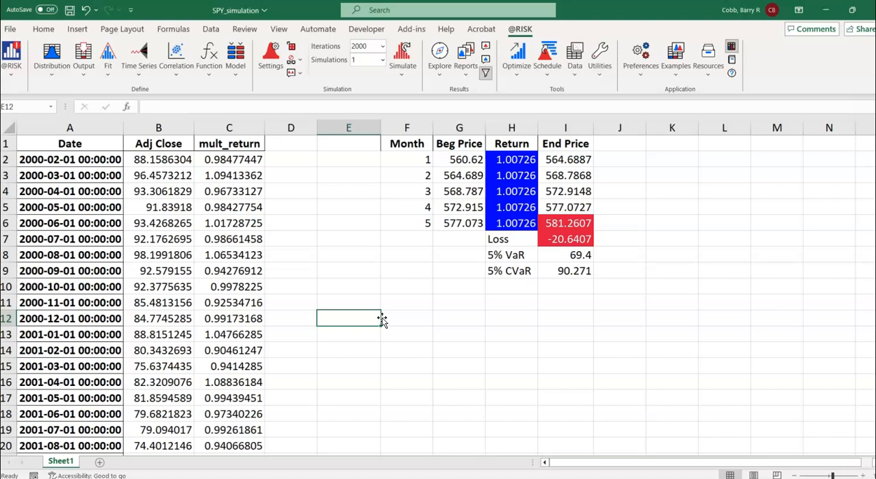
key("Left")
key("Up")
key("Up")
key("Up")
key("Up")
key("Up")
key("Up")
key("Up")
key("Up")
key("Up")
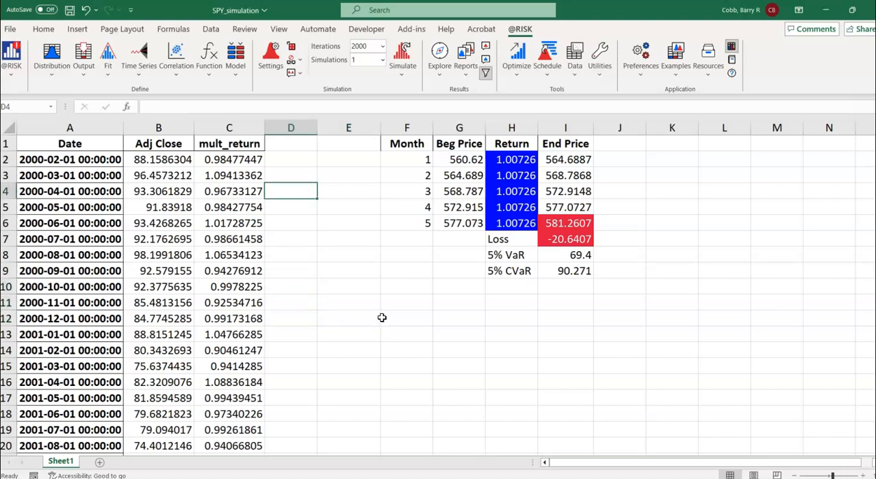
key("Up")
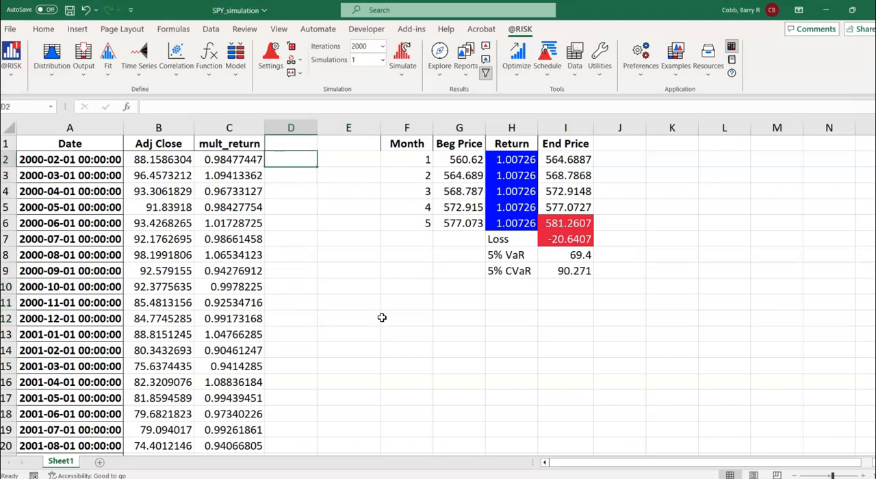
type("muhat")
key("Return")
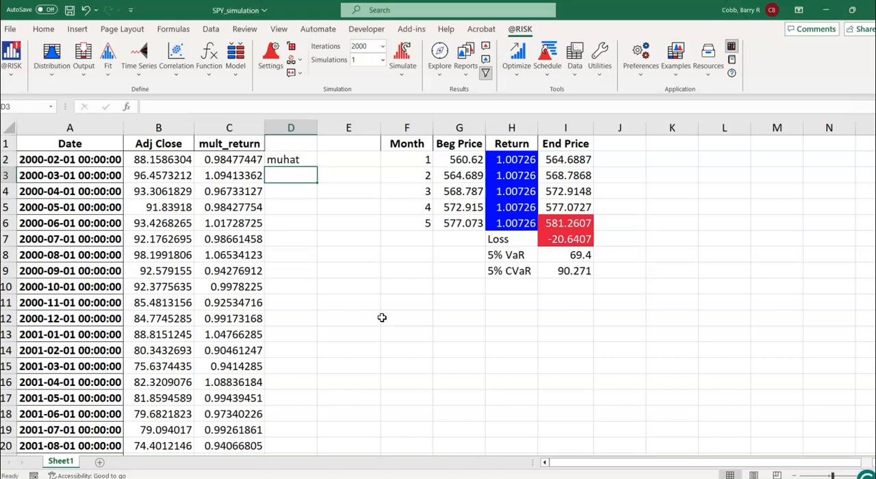
type("sigmahat")
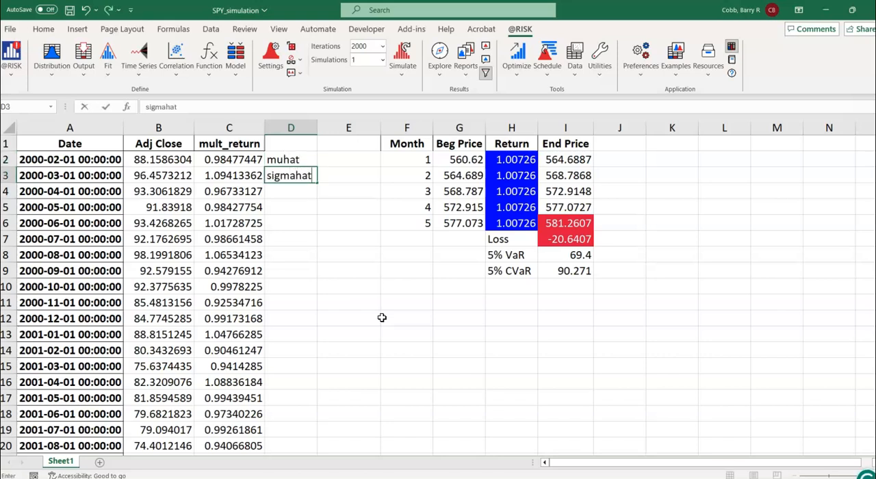
key("Return")
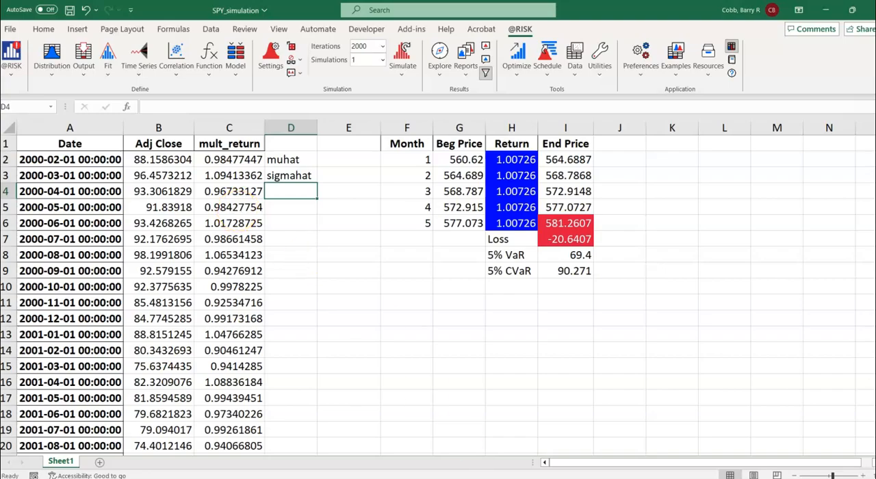
Step: Copy the muhat result 0.08681530718760817 from the Jupyter notebook into cell E2 of the SPY_simulation workbook
key("alt+Tab")
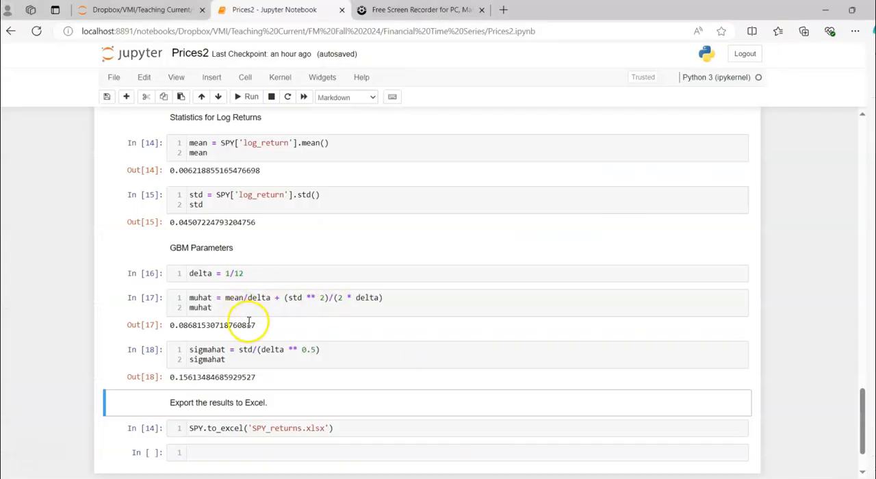
left_click_drag(257, 326, 170, 325)
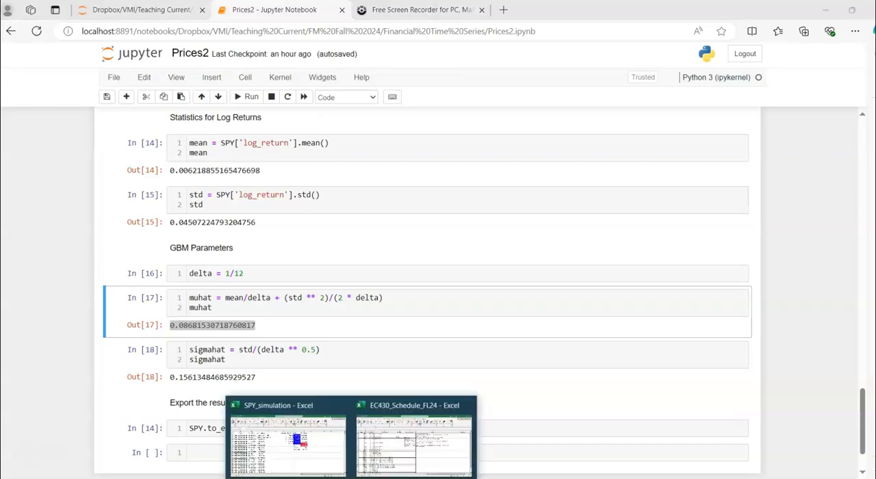
left_click(315, 449)
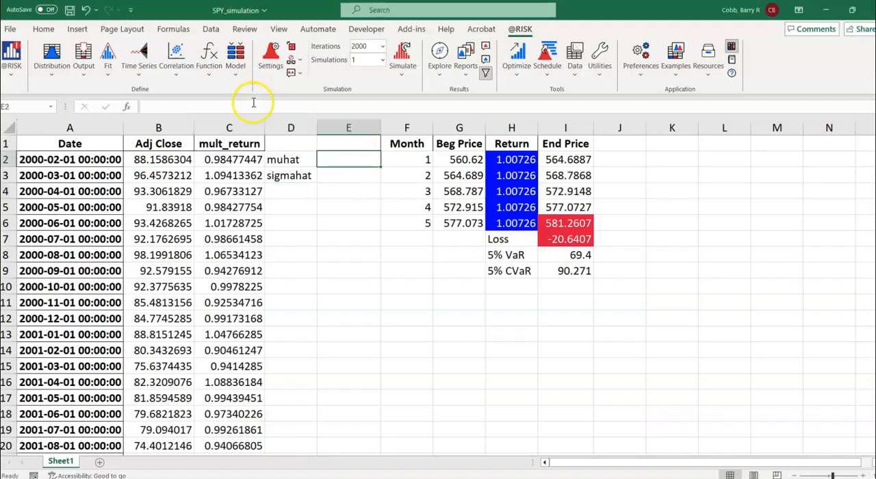
type("0.0868153187608017")
key("Return")
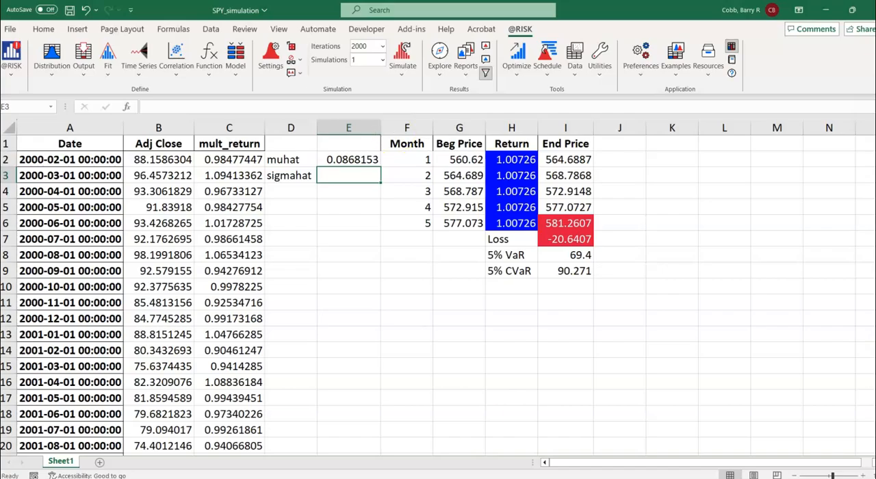
Step: Copy the sigmahat result 0.15613484685929527 from the Jupyter notebook into cell E3 of the SPY_simulation workbook
key("alt+Tab")
left_click_drag(255, 377, 170, 378)
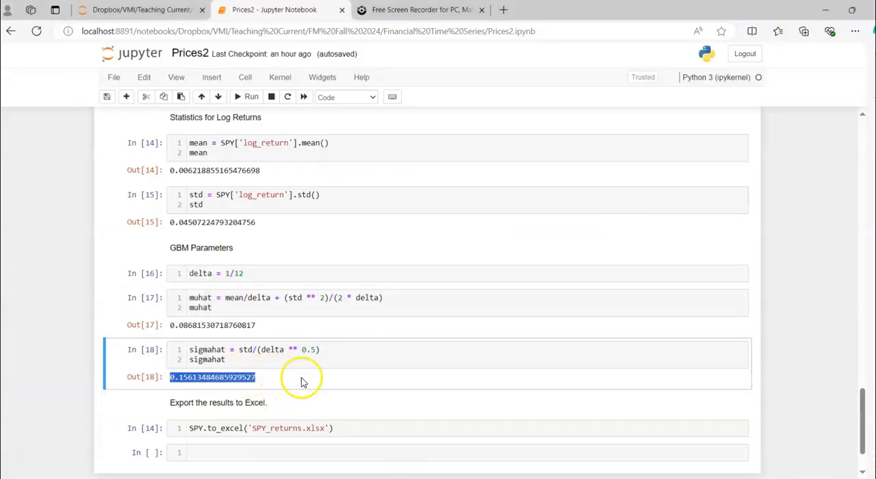
left_click(313, 454)
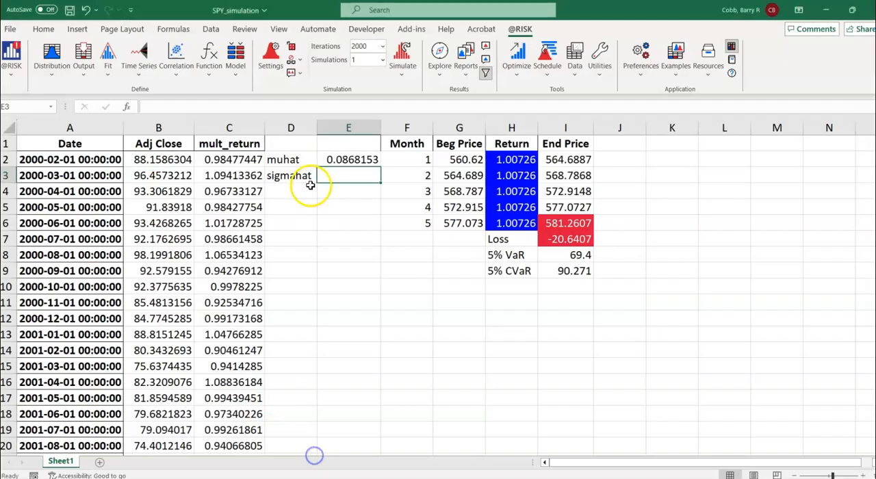
type("0.156134865929527")
key("Return")
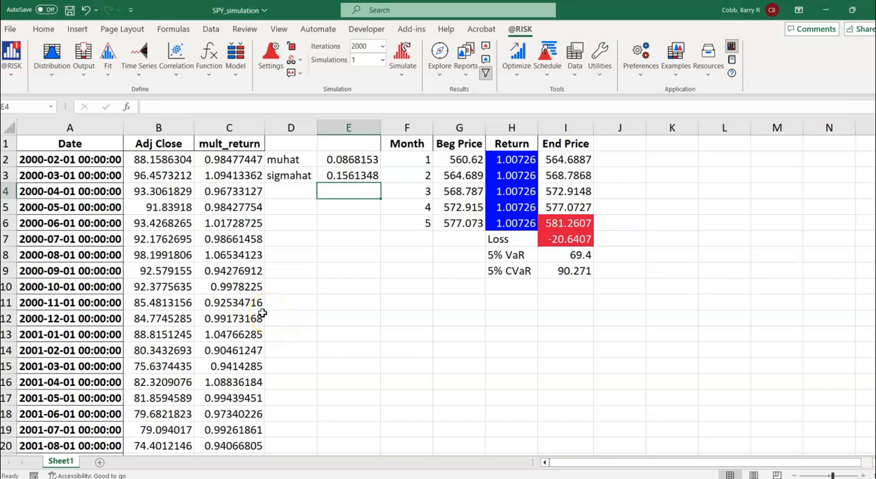
Step: Label cell F11 as "Daily (5)" below the monthly simulation table
left_click(398, 303)
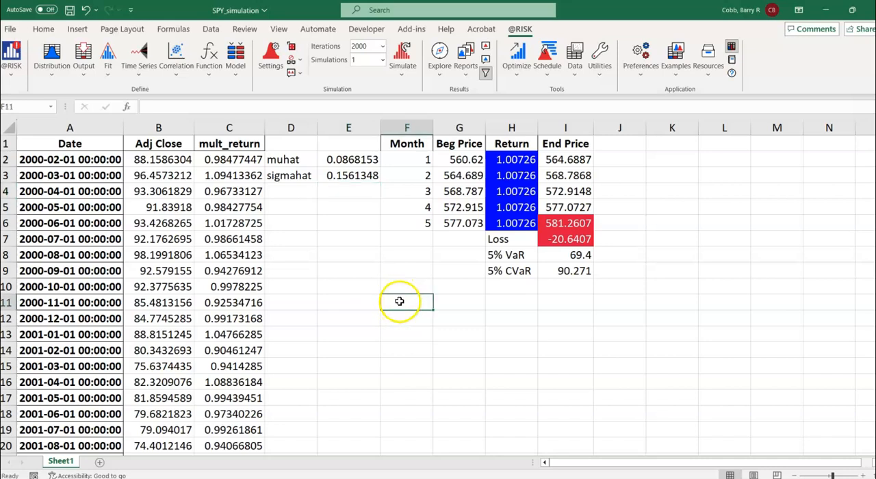
type("Daily")
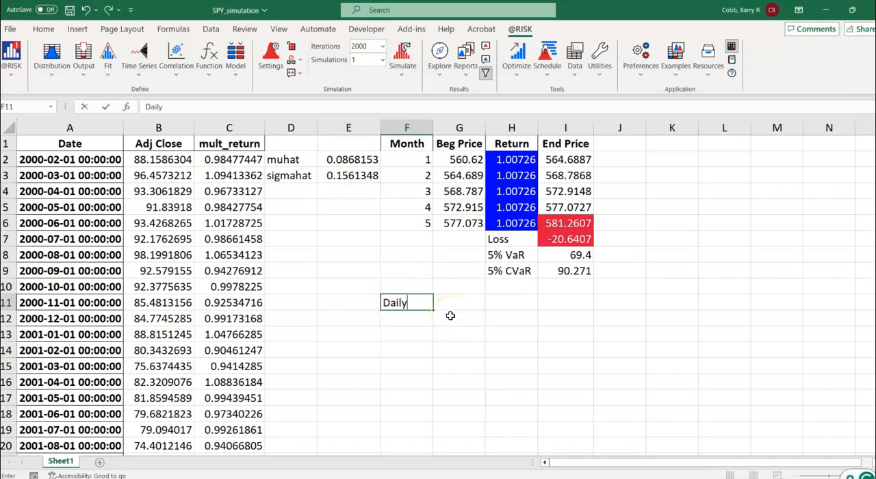
key("Return")
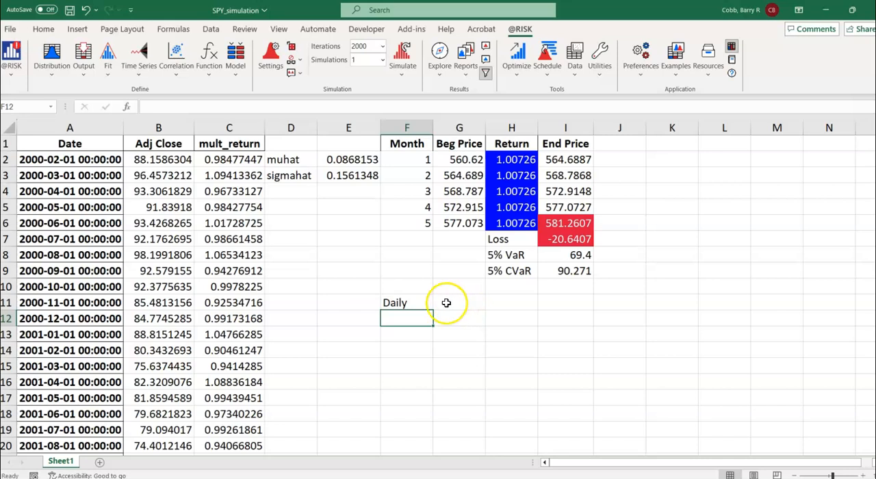
left_click(409, 296)
left_click(217, 107)
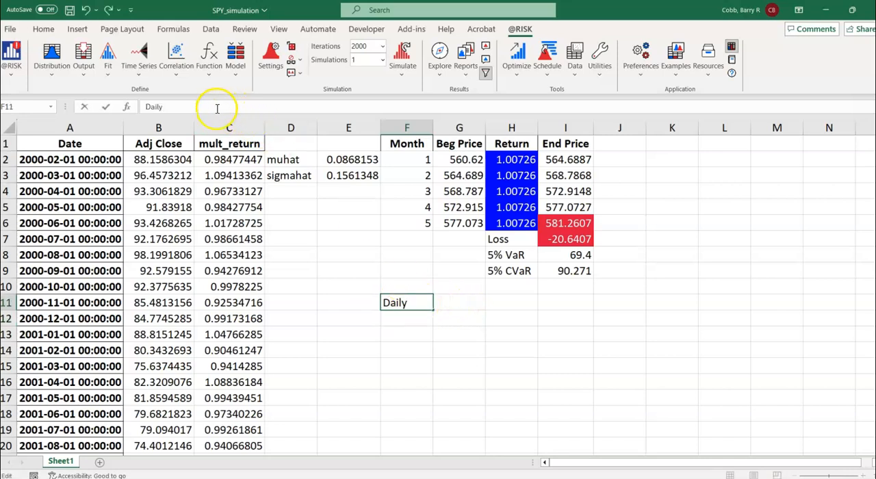
type("(5)")
key("Return")
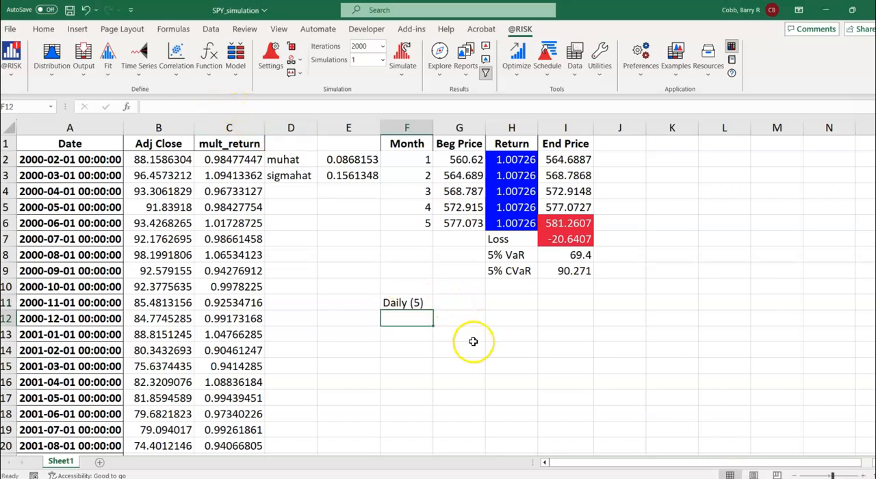
Step: Link cell G11 to the first month's beginning price with the formula =G2
left_click(461, 306)
type("=")
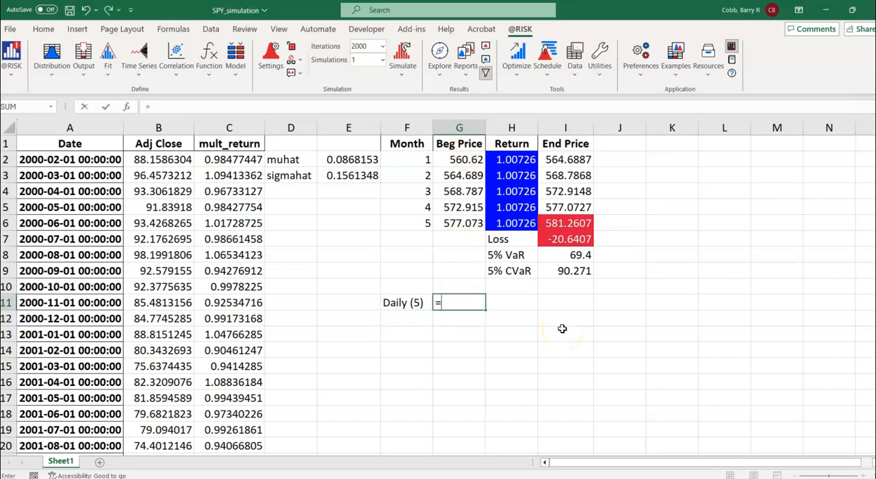
left_click(466, 160)
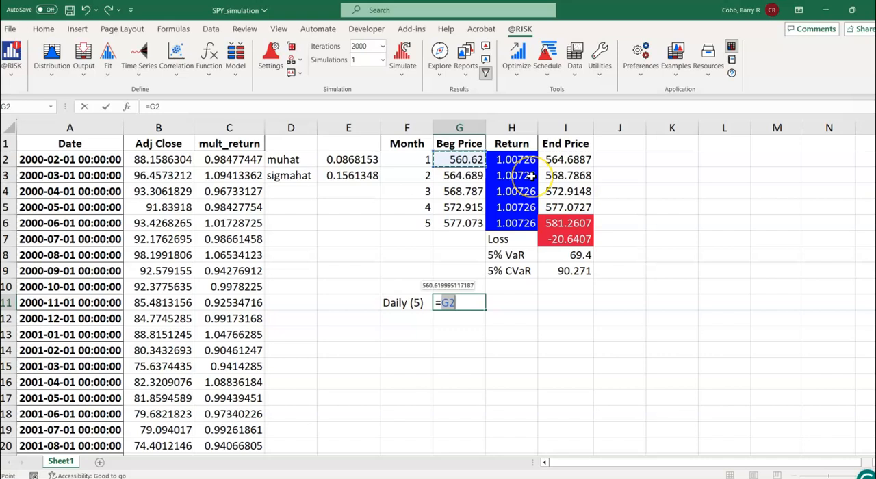
key("Return")
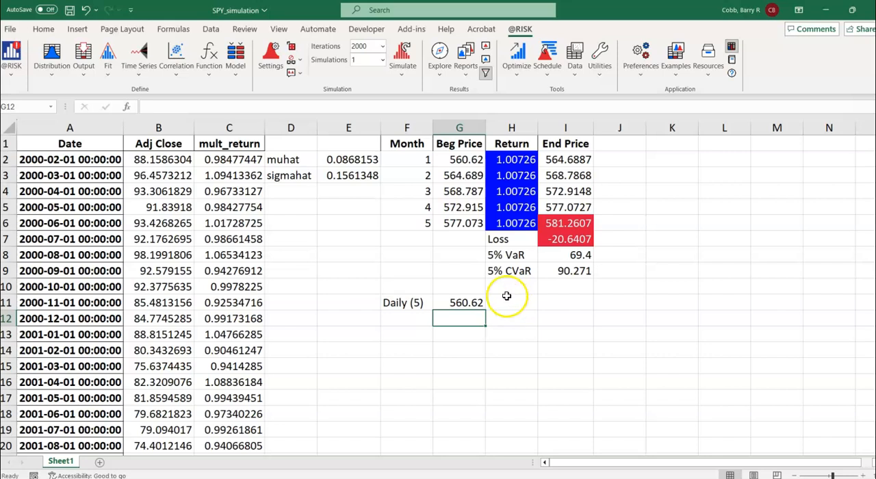
Step: Copy the Beg Price header from G1 to G10, above the linked price
left_click(468, 288)
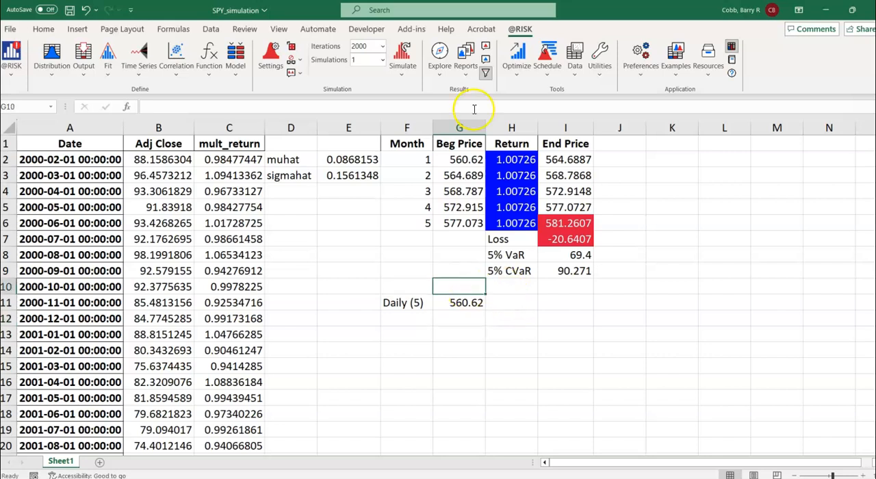
left_click(472, 145)
key("ctrl+c")
left_click(457, 289)
key("ctrl+v")
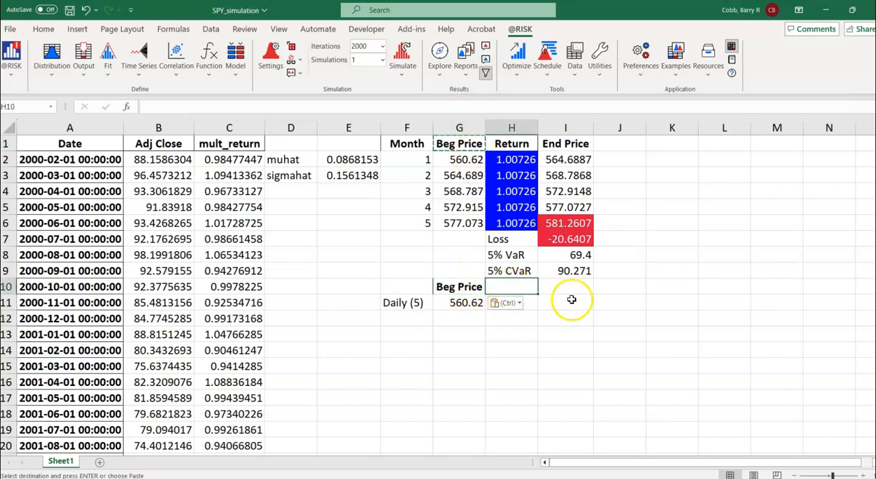
Step: Enter the header Z in H10 and leave cell I11 empty
left_click(568, 298)
type("Z")
left_click(513, 288)
type("Z")
left_click(555, 307)
key("Delete")
left_click(513, 287)
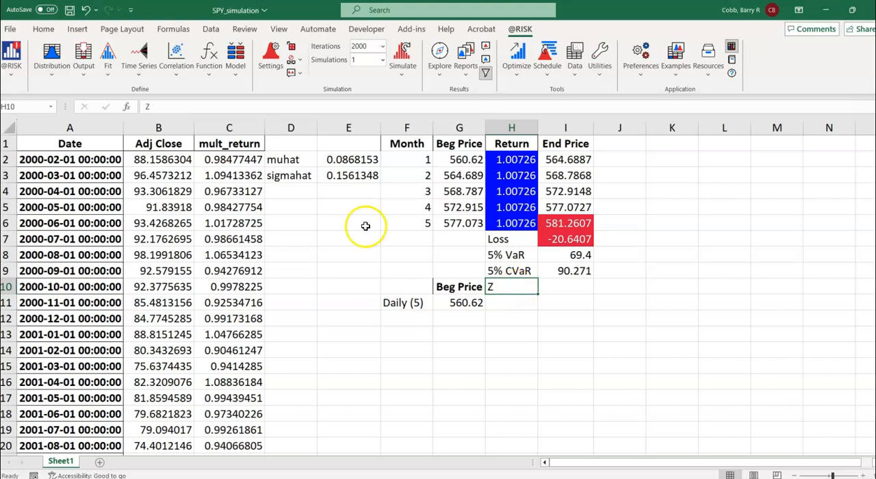
left_click(524, 302)
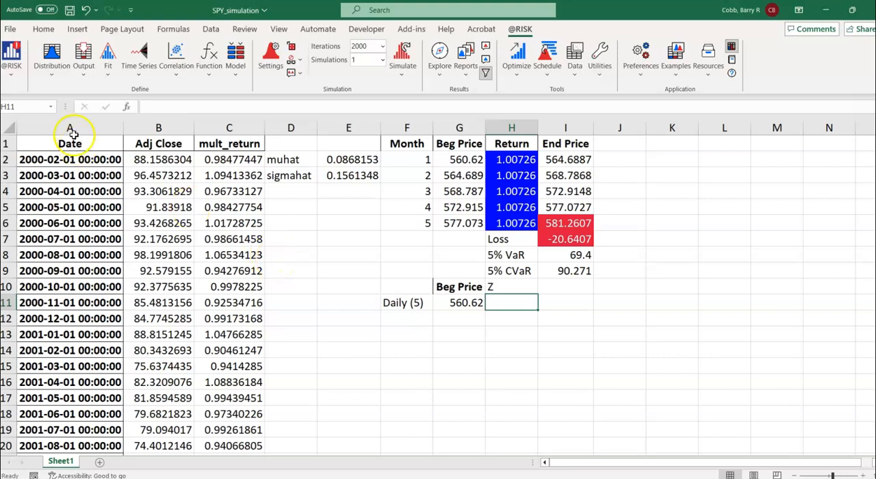
left_click(50, 77)
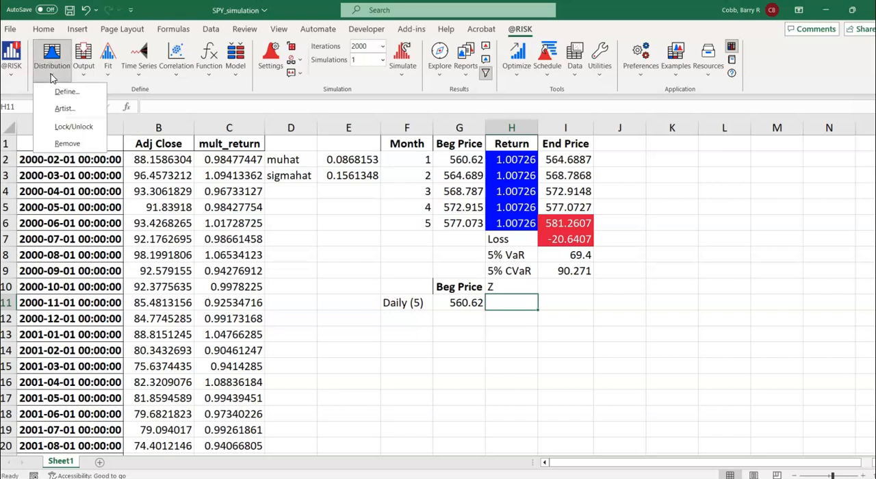
left_click(64, 93)
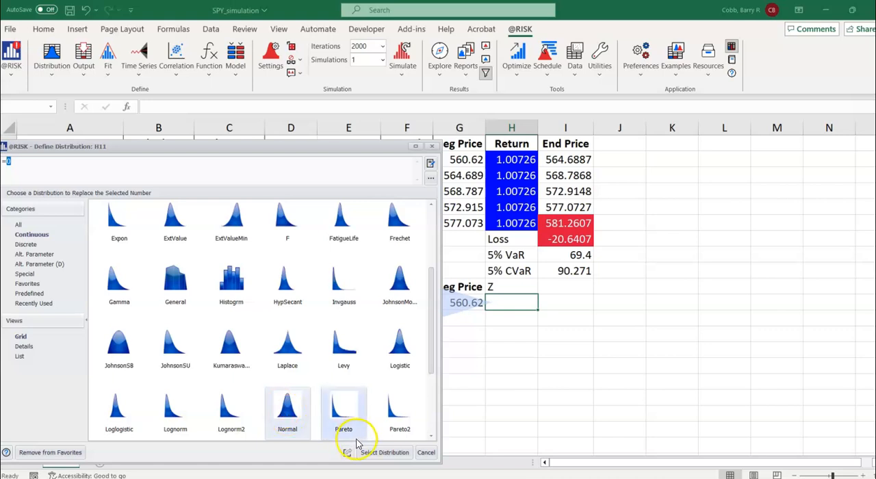
left_click(381, 453)
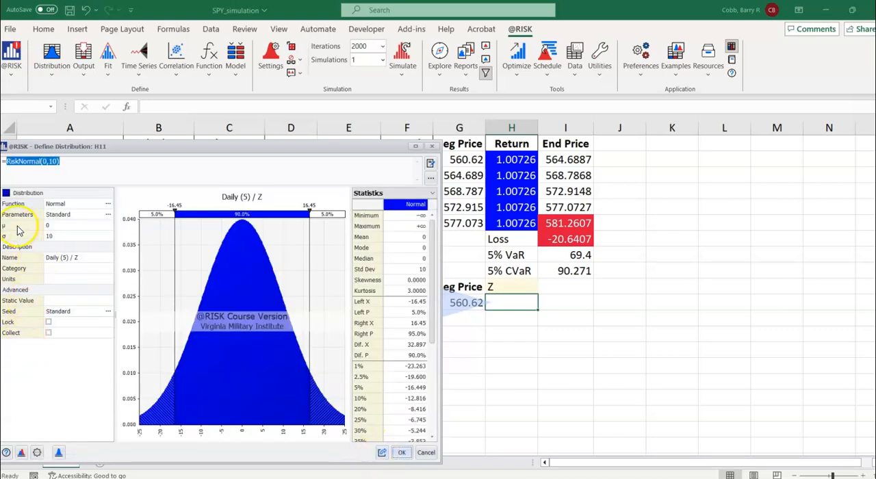
left_click(58, 227)
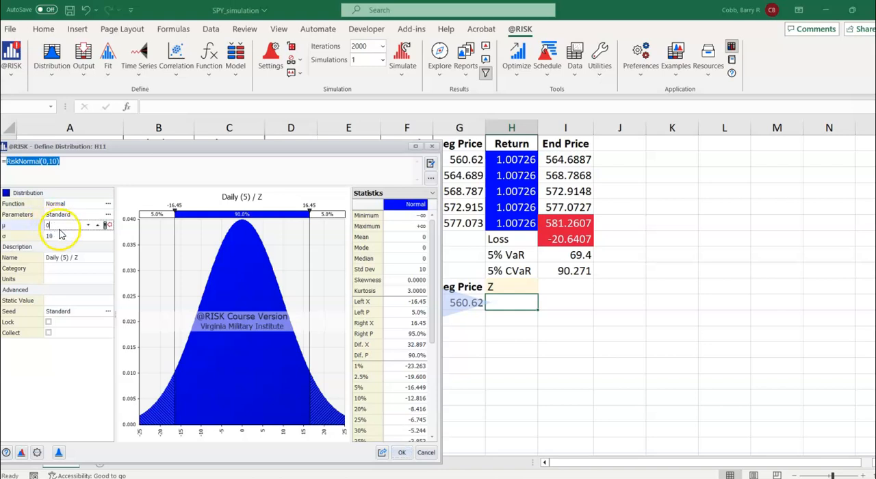
left_click(58, 239)
key("BackSpace")
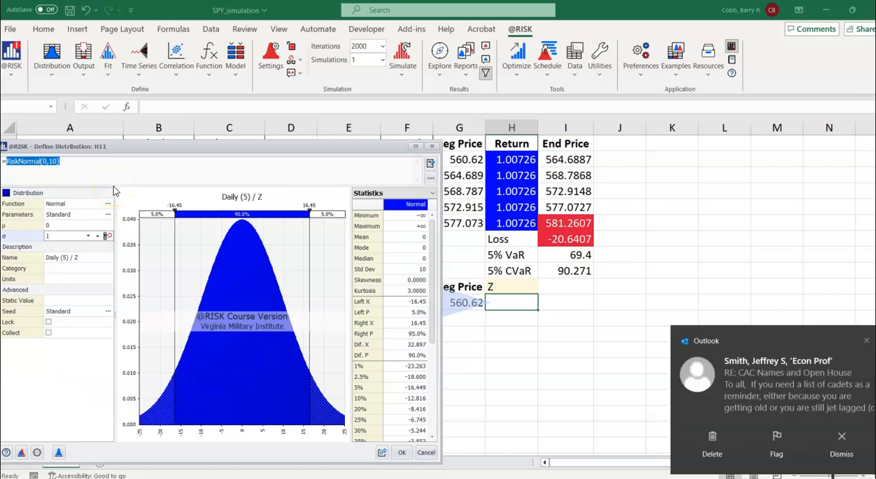
left_click(865, 342)
left_click(401, 453)
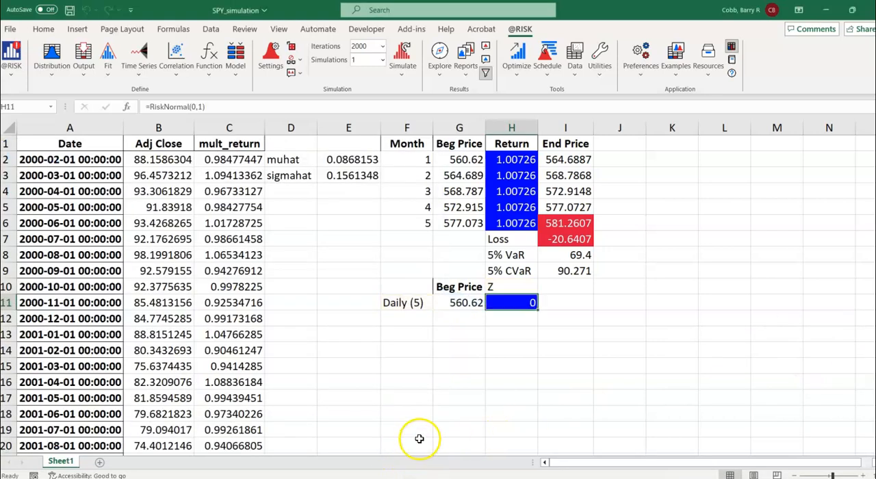
Step: Enter the header End Price in I10, beside the Z header
left_click(569, 287)
type("End Price")
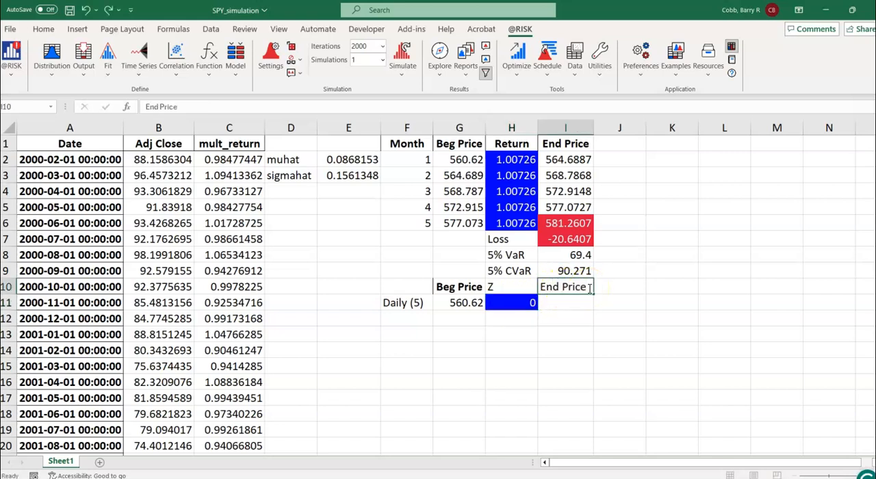
Step: Make the End Price header in I10 bold
key("Return")
left_click(589, 289)
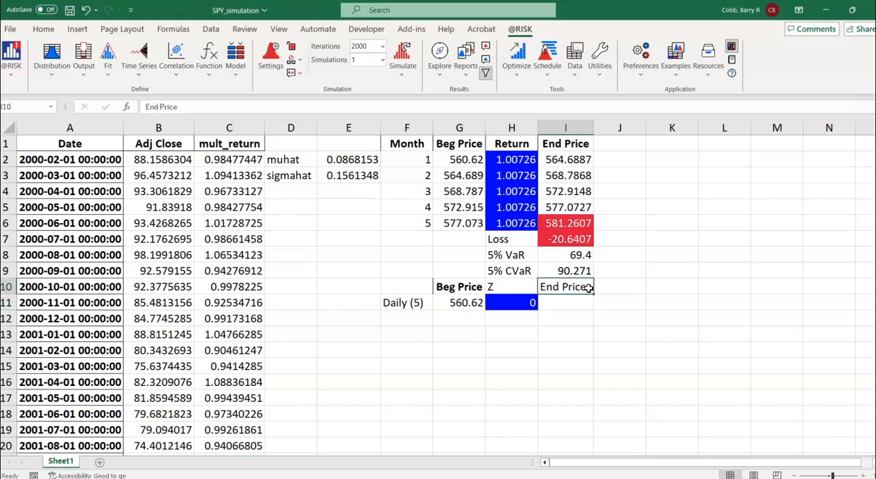
left_click(43, 31)
left_click(61, 70)
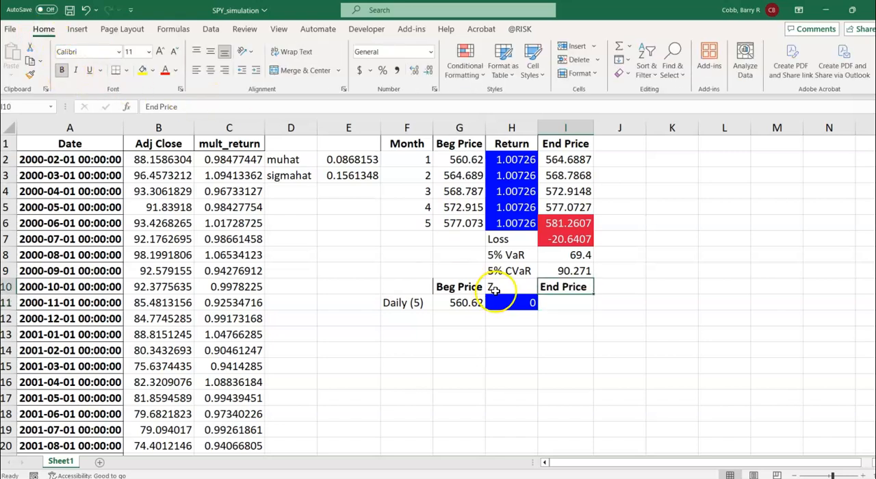
Step: Enter the label delta-sim in D11, on the Daily (5) row
left_click(581, 306)
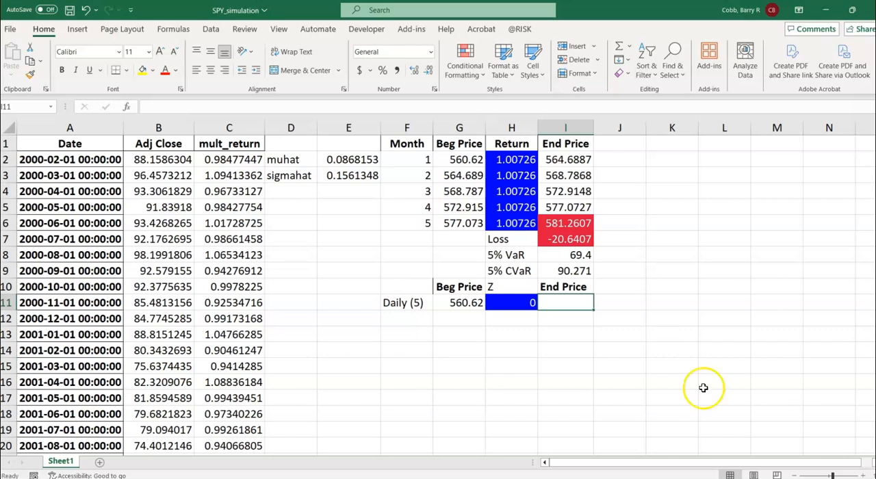
left_click(866, 475)
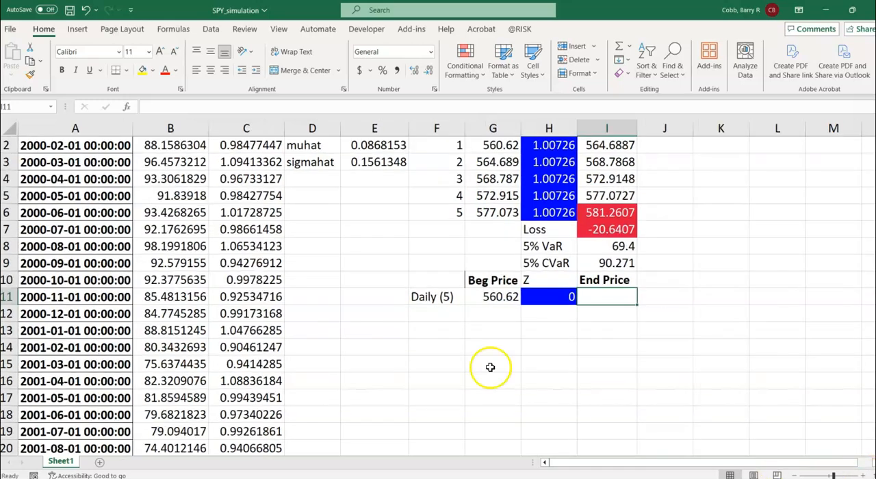
scroll(416, 345, "up", 1)
left_click(319, 315)
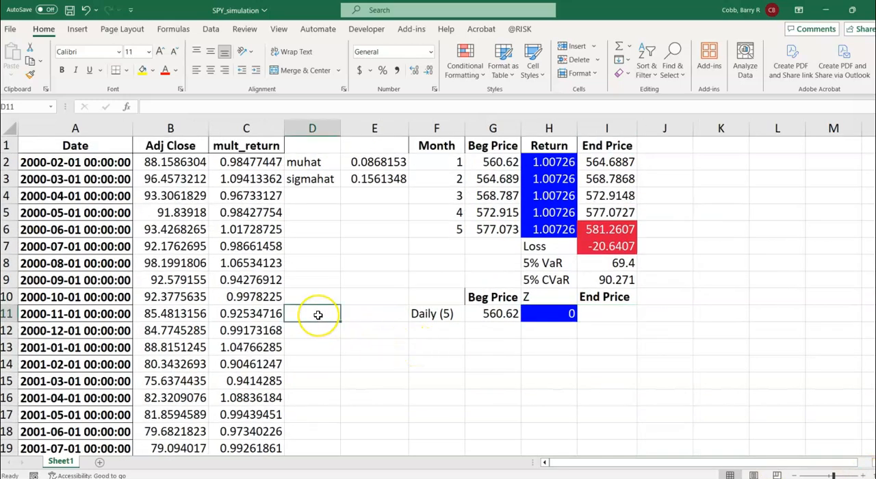
type("delta-sim")
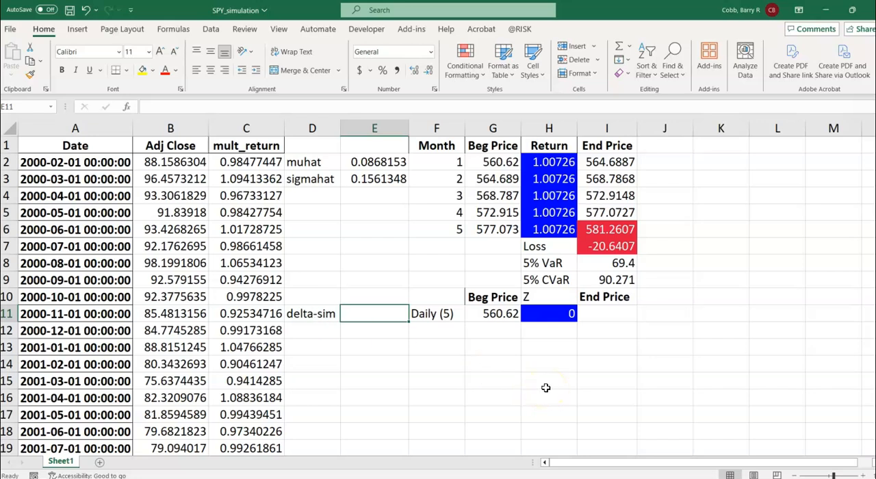
Step: Enter the time step =5/252 in E11, beside the delta-sim label
type("=5")
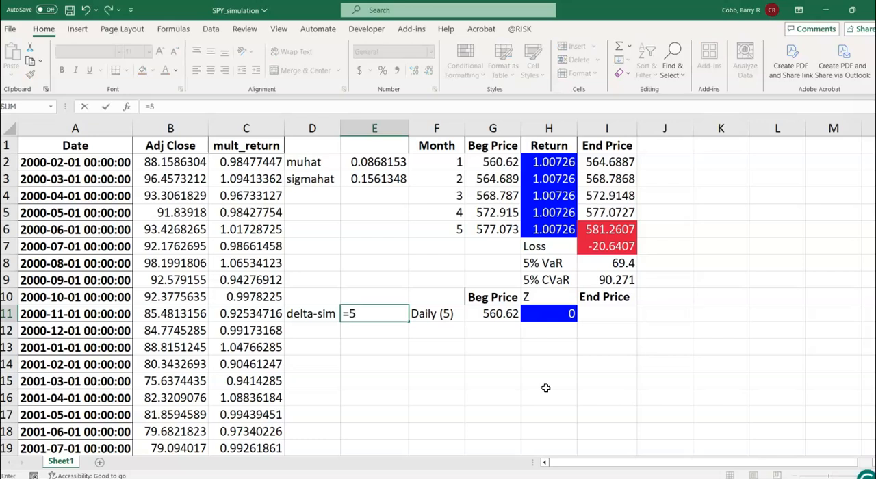
type("/252")
left_click(352, 313)
left_click(381, 313)
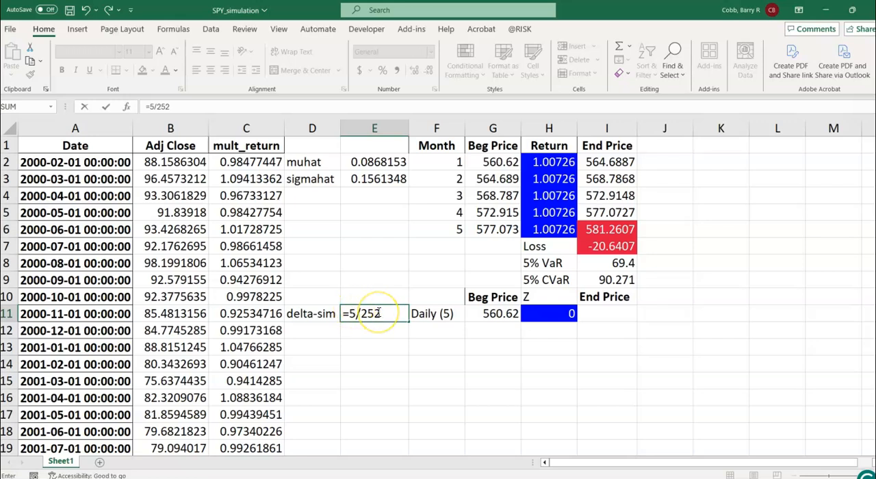
key("Return")
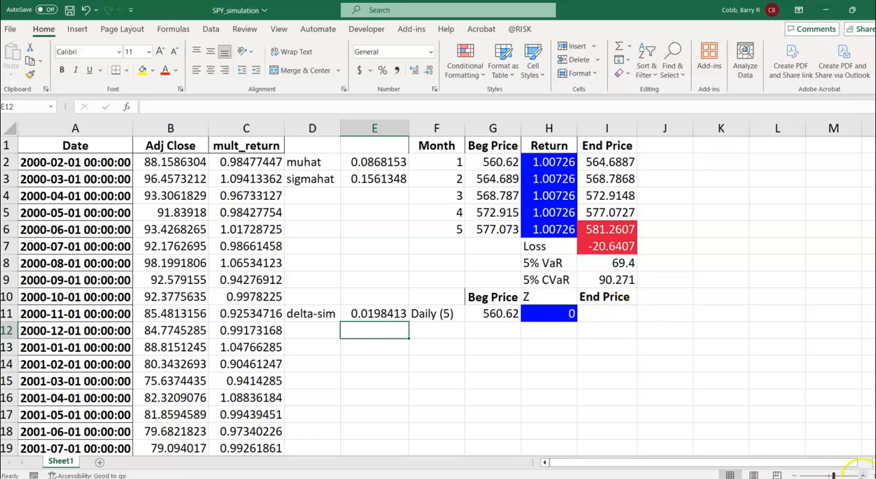
Step: Start the End Price formula in I11 with the beginning price times an open exponential, =G11*exp((
left_click(863, 476)
left_click_drag(668, 467, 716, 470)
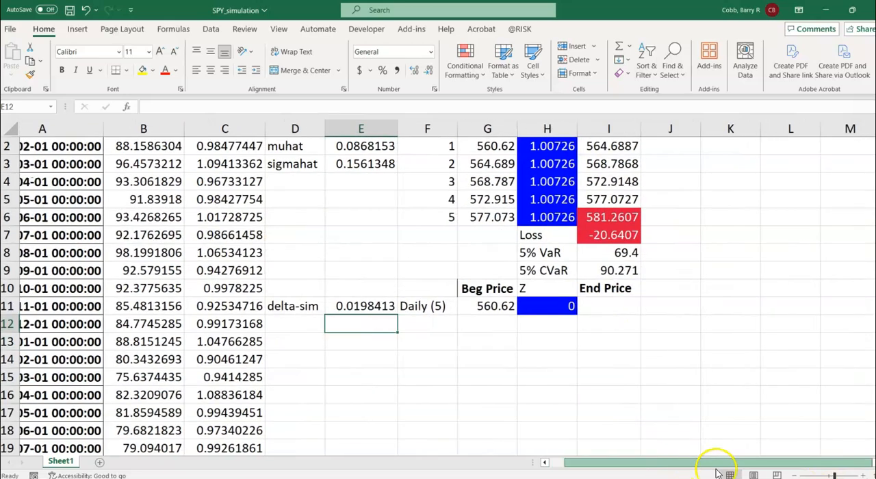
left_click(619, 310)
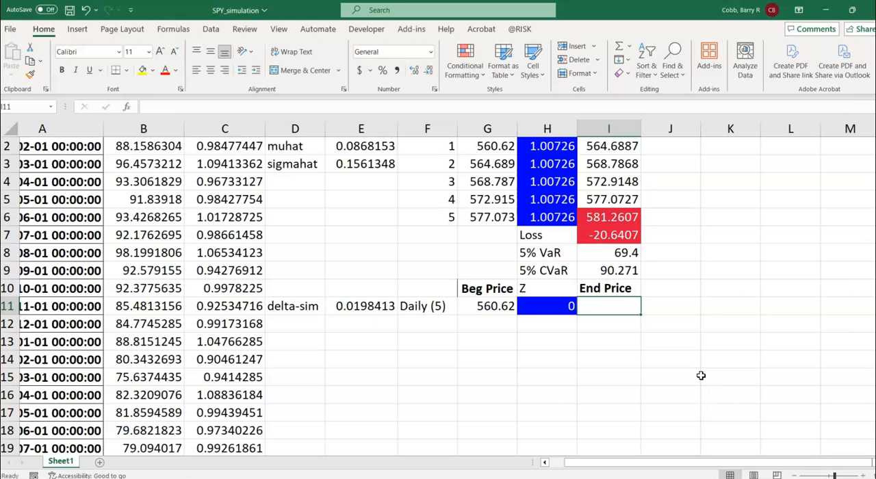
type("=")
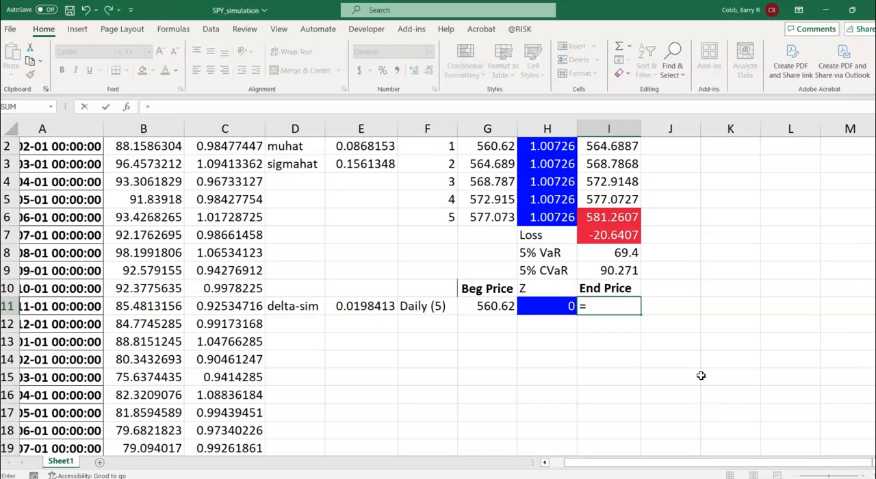
key("Left")
key("Left")
type("*")
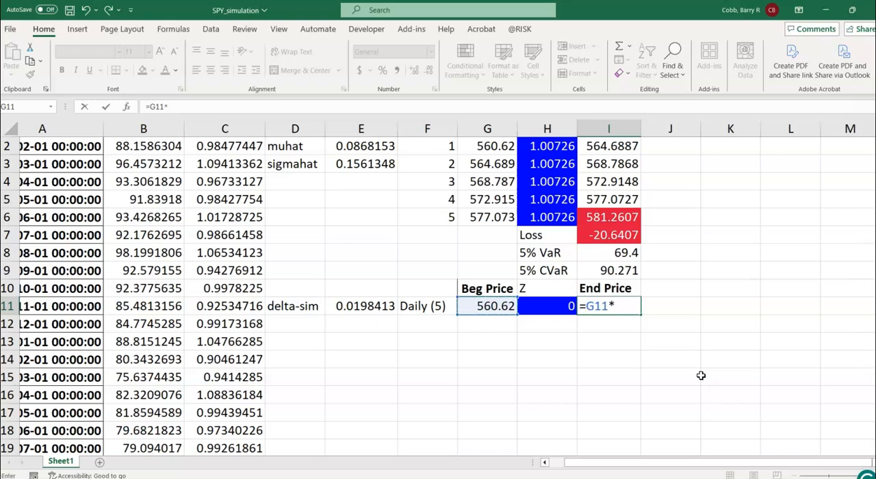
type("exp((")
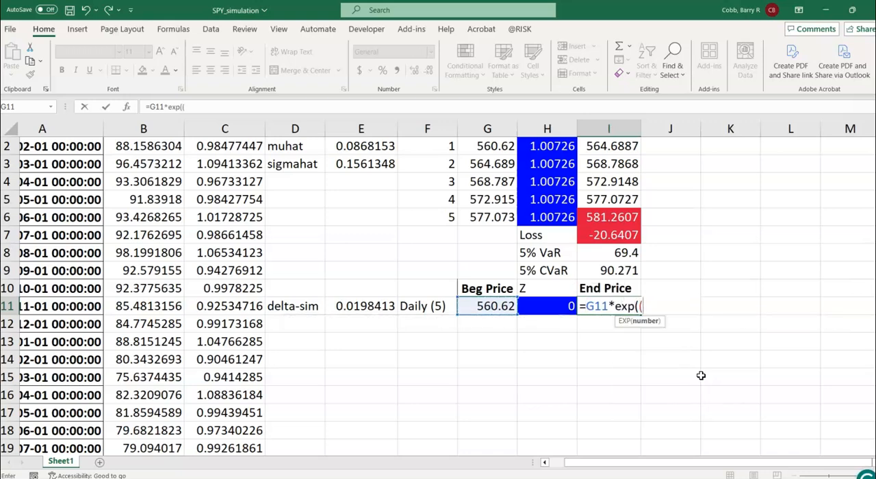
Step: Add muhat to the I11 formula inside the exponential as the absolute reference $E$2
left_click(360, 145)
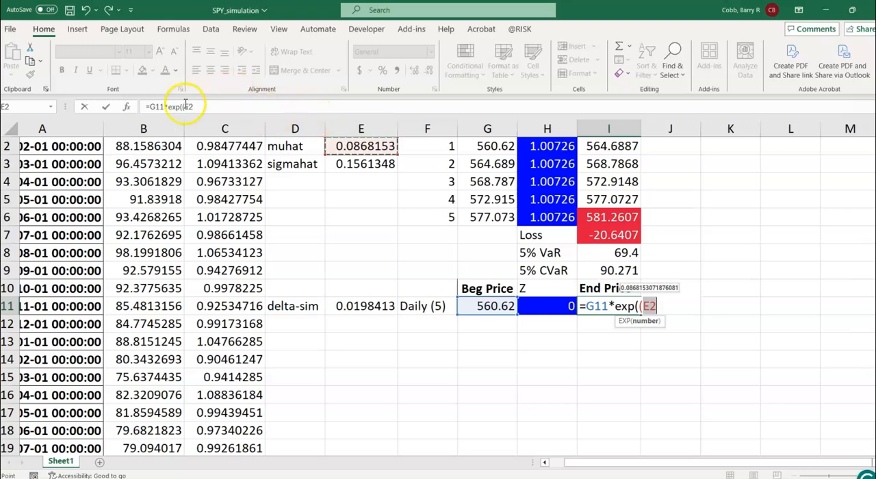
left_click(201, 107)
left_click(186, 108)
type("$E")
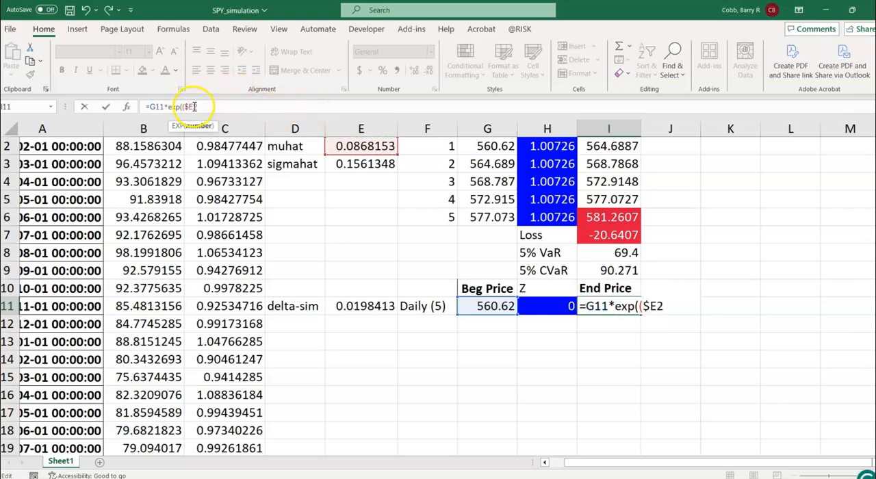
type("$2")
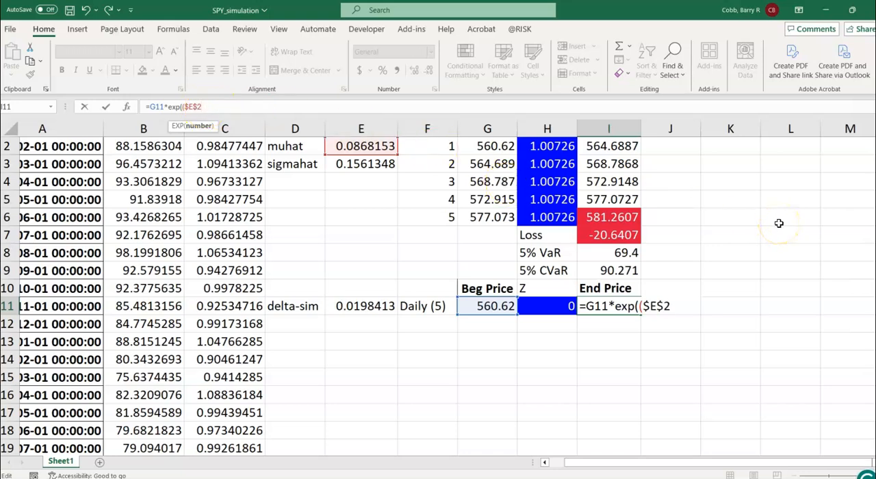
type("-")
Step: Subtract $E$3^2/2 from muhat in the I11 formula and multiply the bracketed drift by delta-sim in E11
left_click(360, 165)
left_click(217, 108)
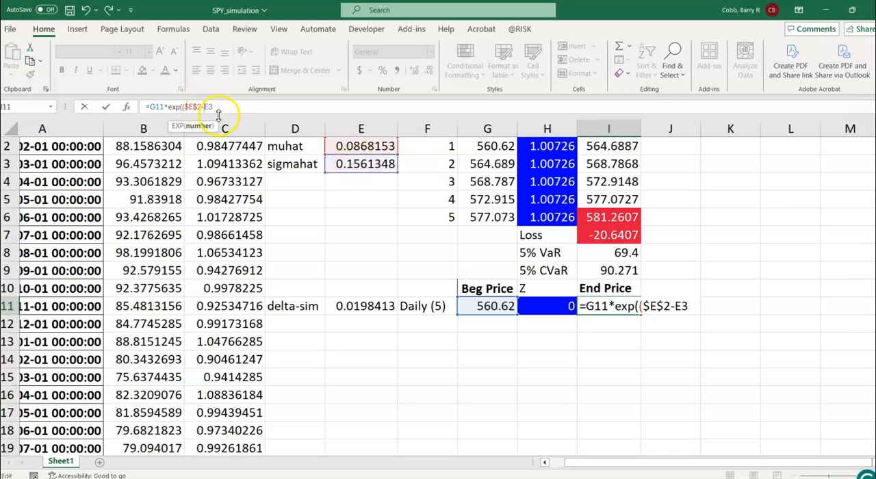
type("$")
left_click(213, 108)
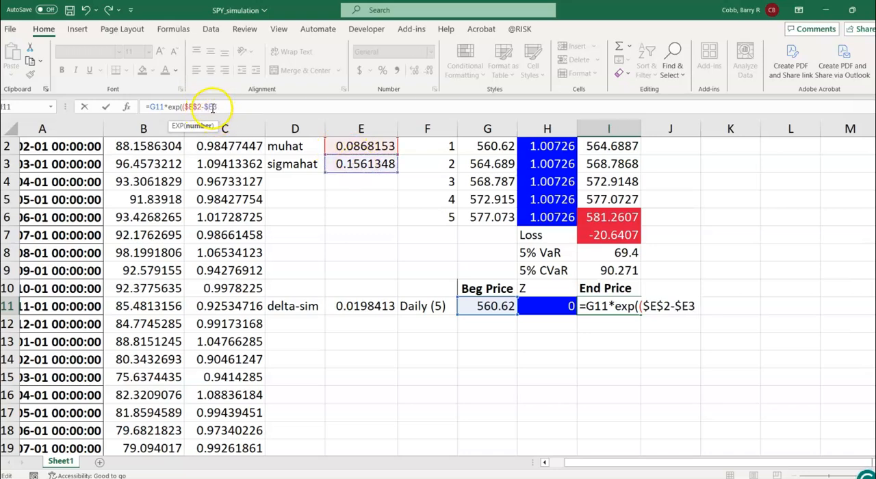
type("$3")
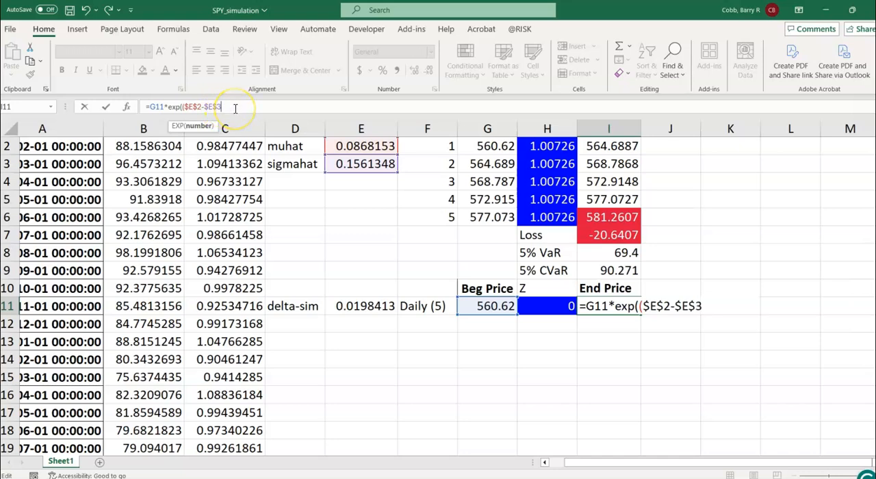
type("^2/2)*")
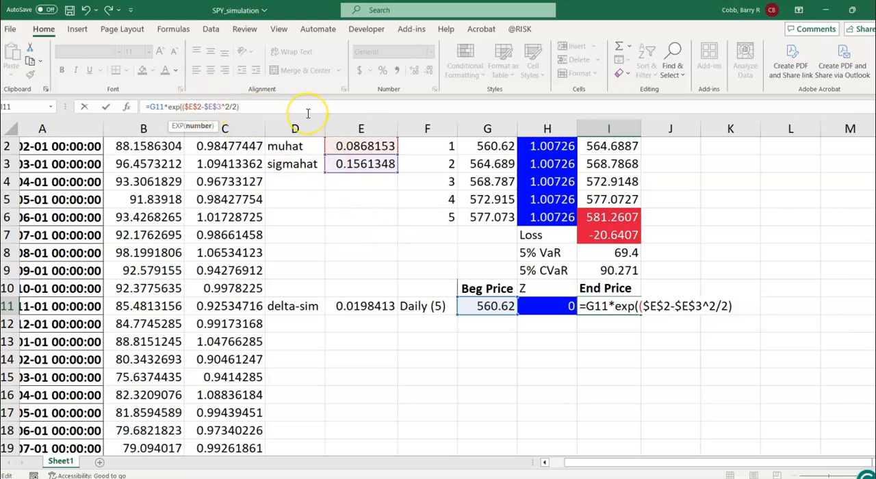
left_click(352, 313)
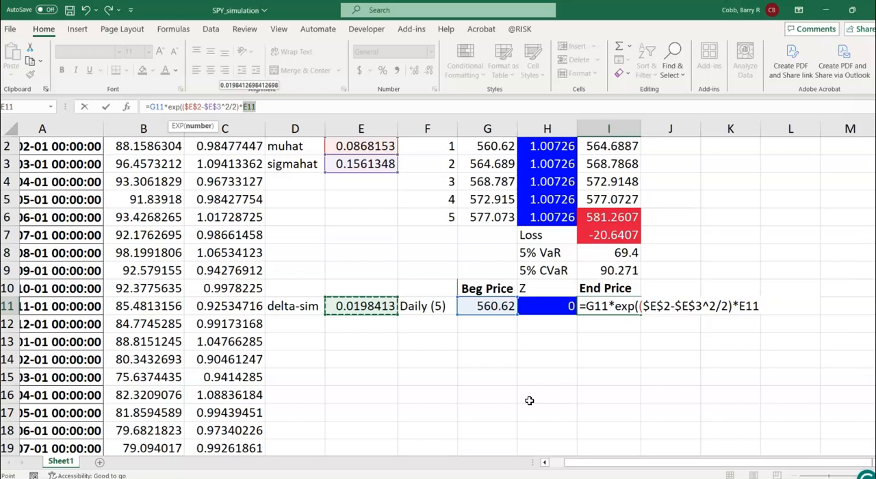
left_click(274, 108)
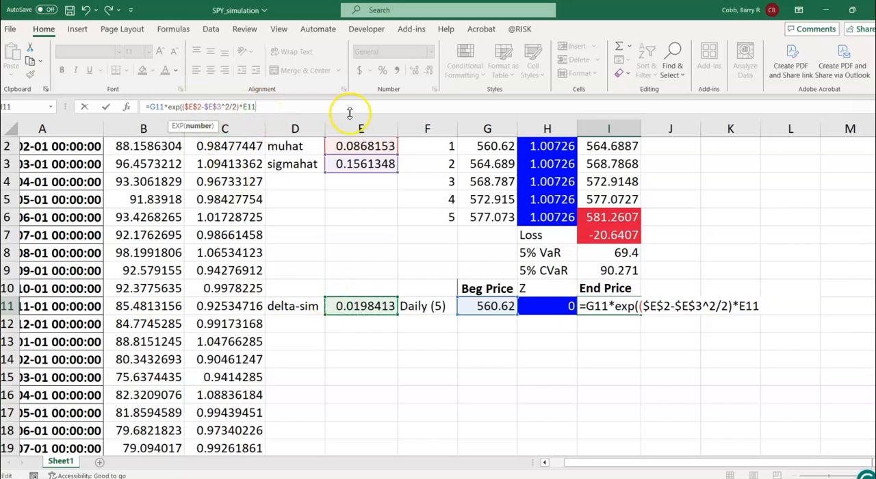
Step: Extend the I11 formula with the volatility term +$E$3*sqrt(E11), using sigmahat as an absolute reference
left_click(185, 106)
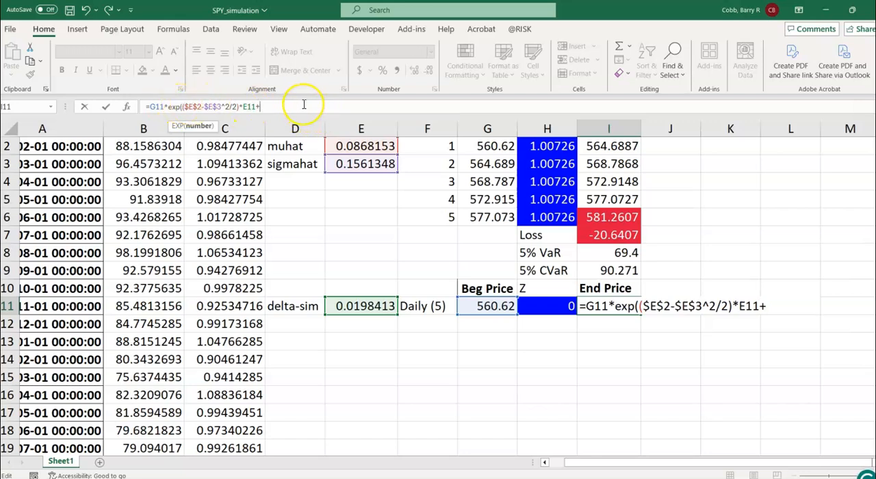
left_click(365, 165)
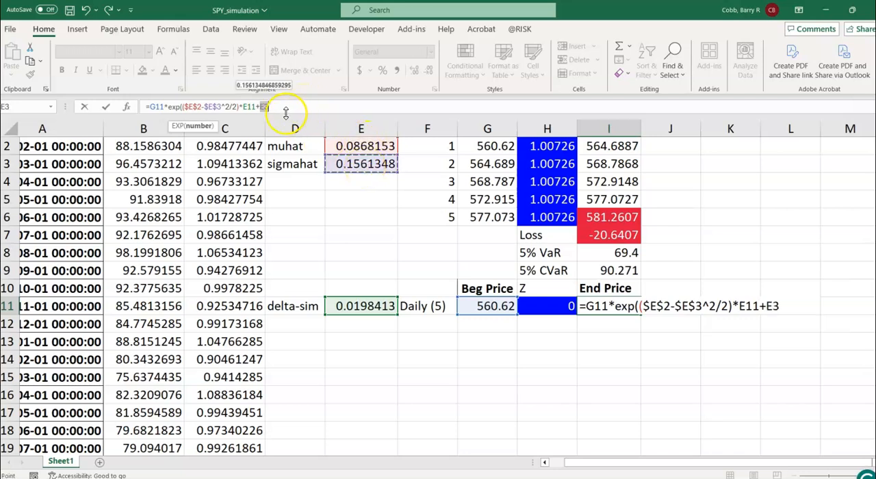
key("F4")
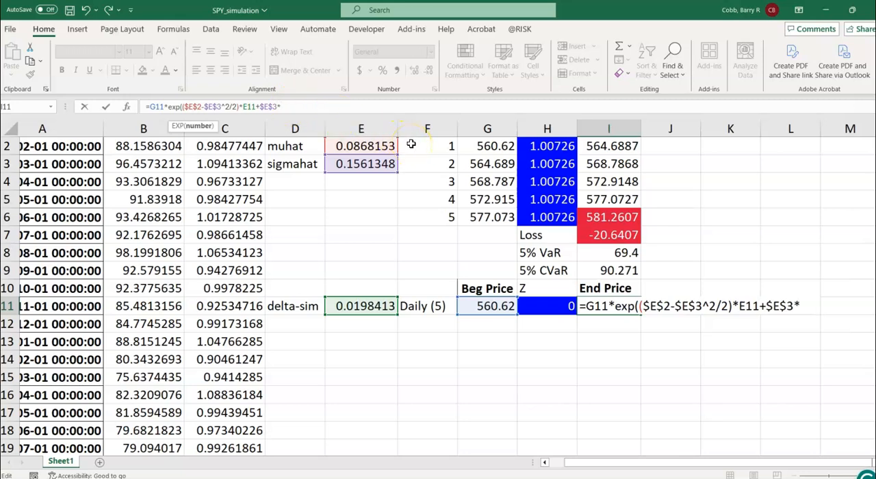
type("sqrt")
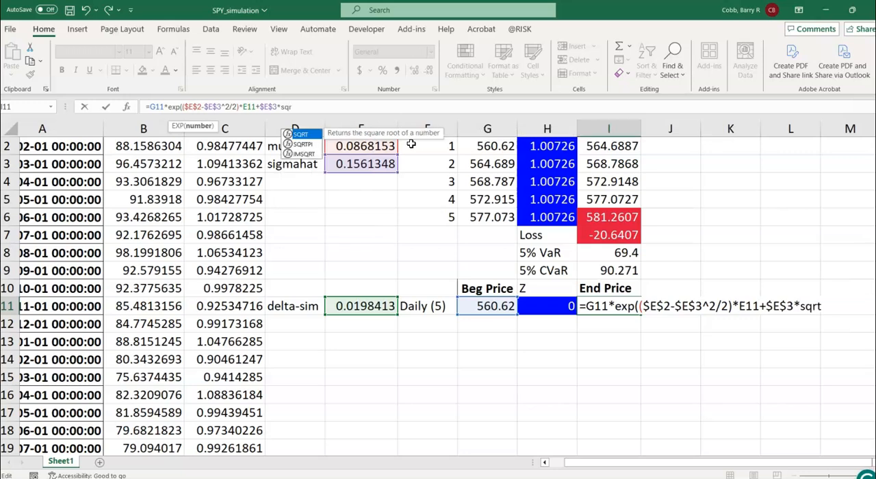
type("(")
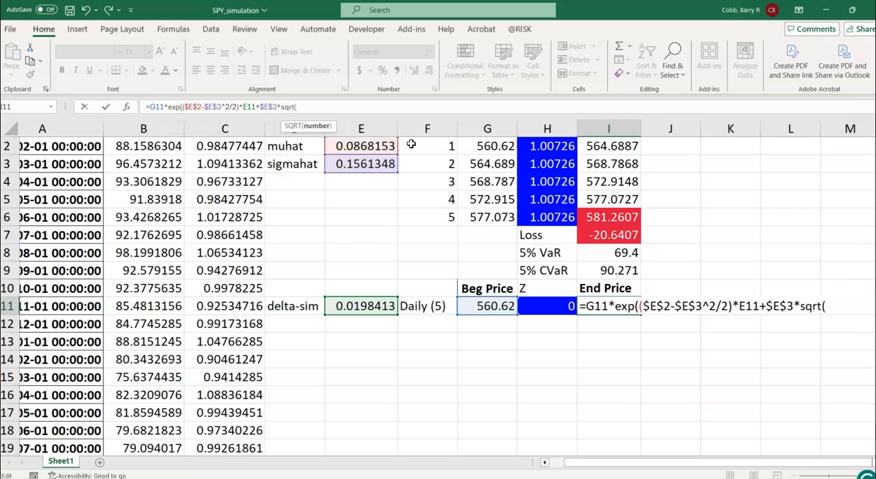
left_click(350, 307)
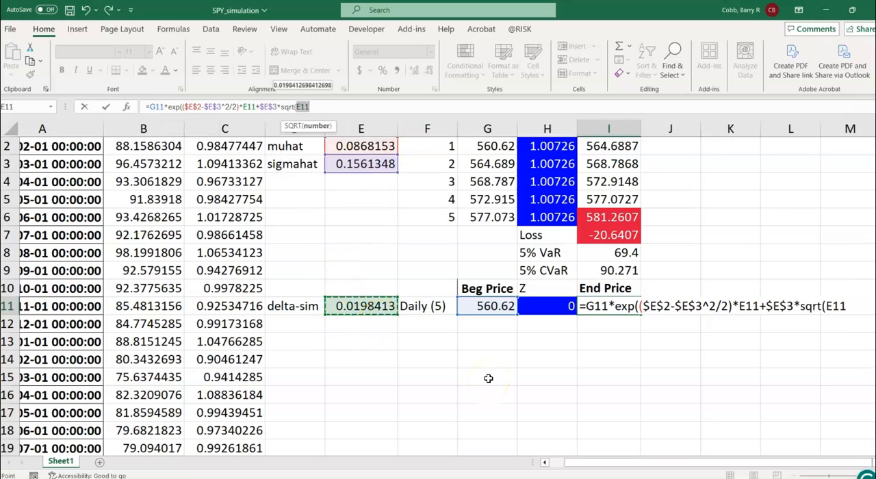
type(")")
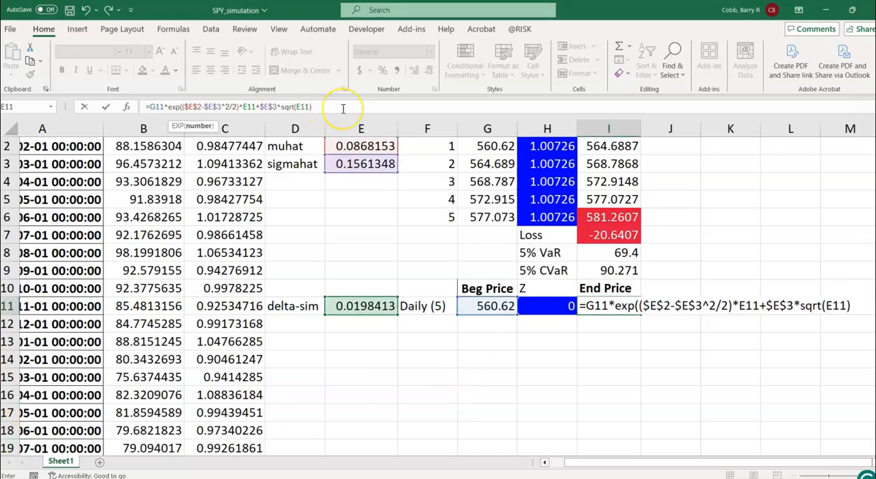
Step: Multiply the volatility term in I11 by Z in H11, close the exponential and enter the formula
type("*")
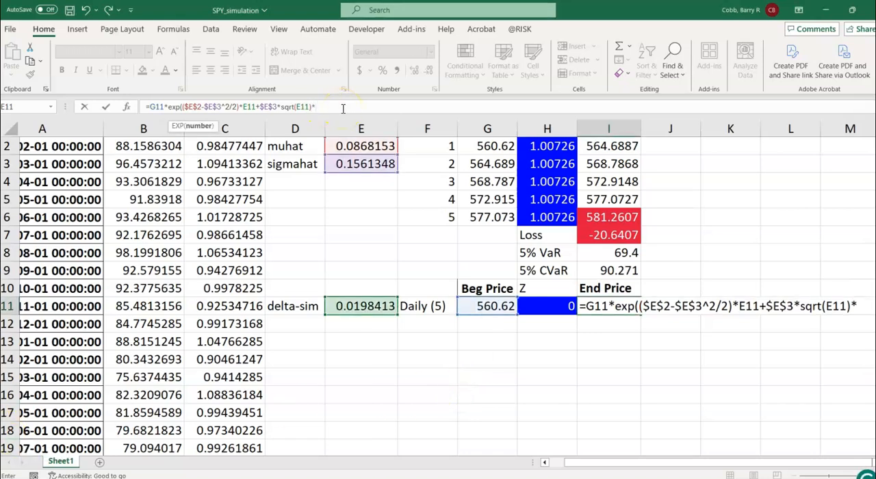
left_click(539, 306)
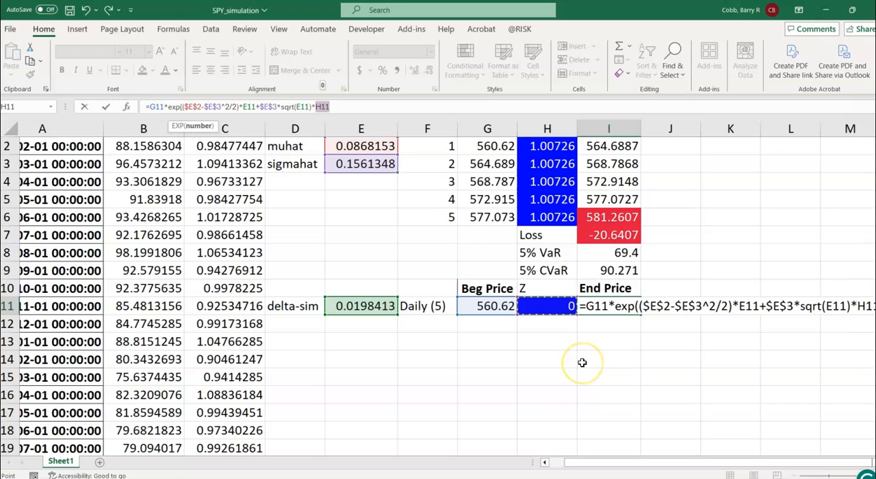
type(")")
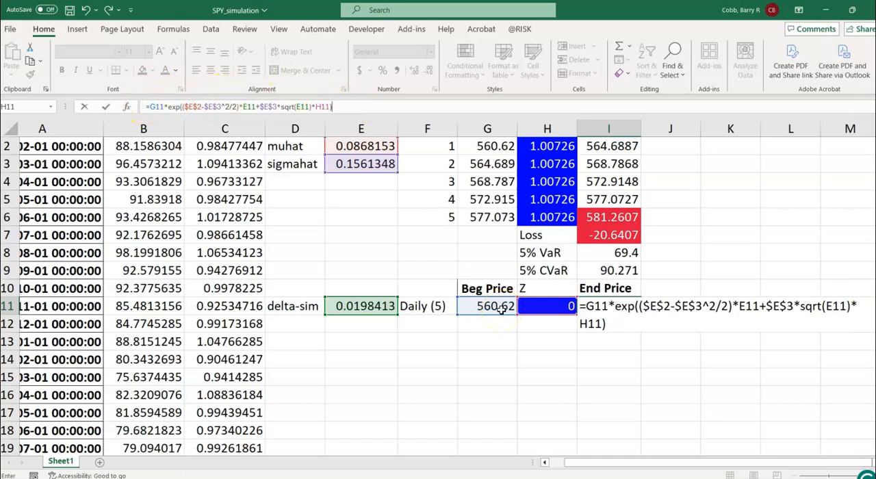
key("Return")
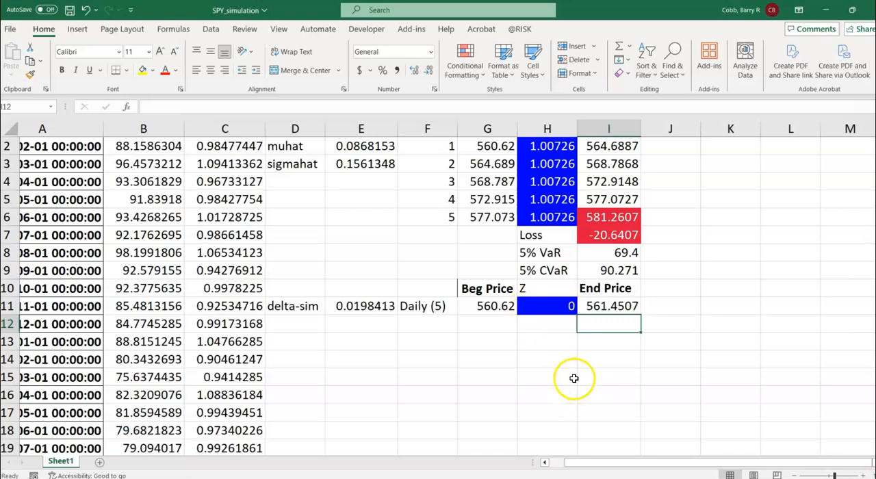
left_click(610, 312)
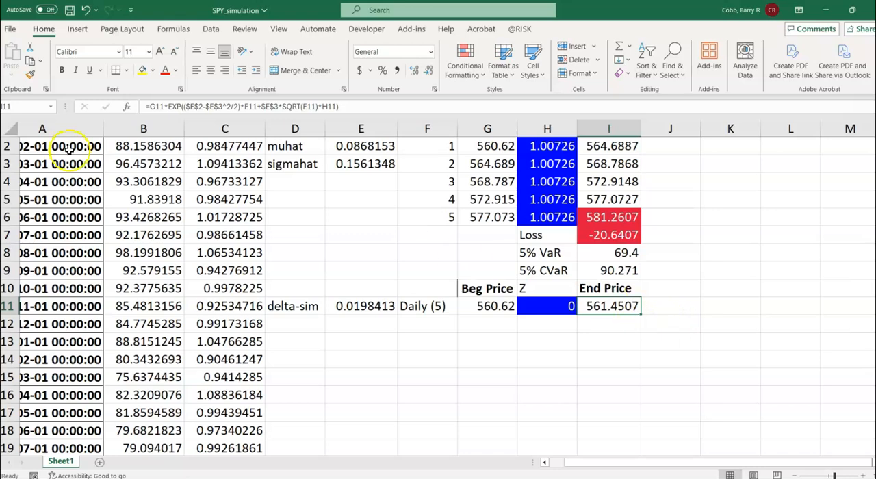
left_click(520, 29)
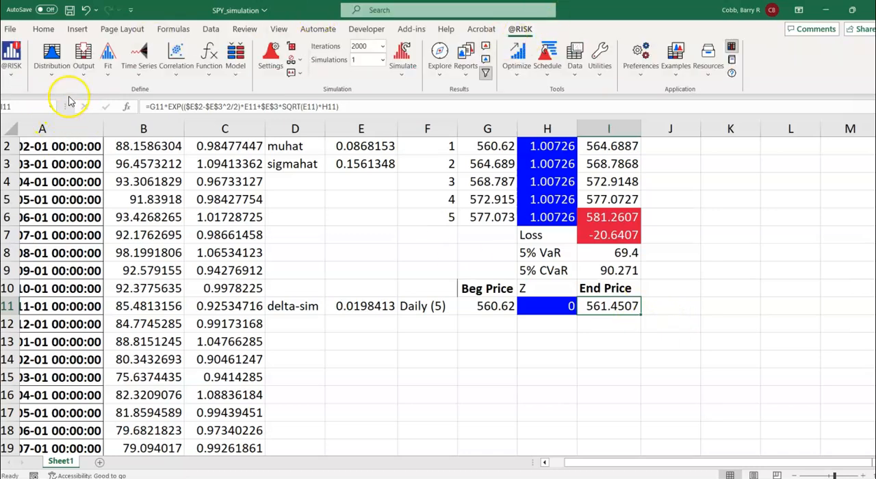
left_click(83, 71)
left_click(88, 92)
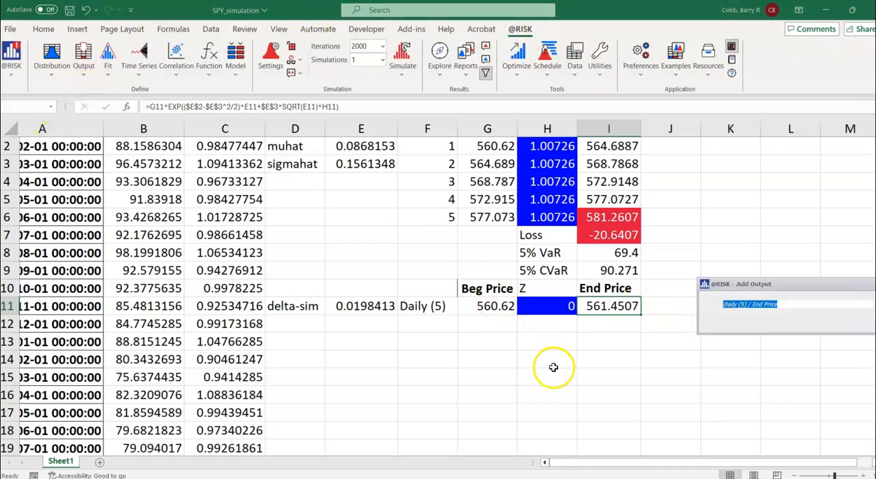
type("ENding P")
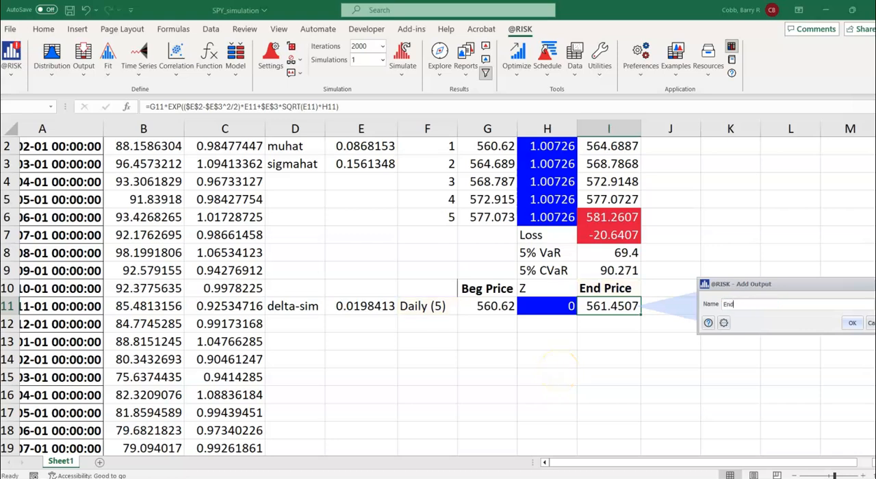
type("5 days")
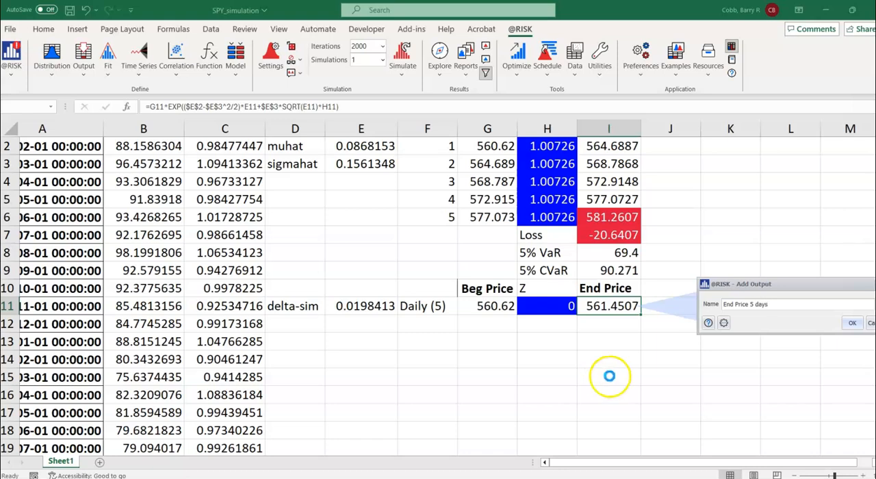
left_click(852, 322)
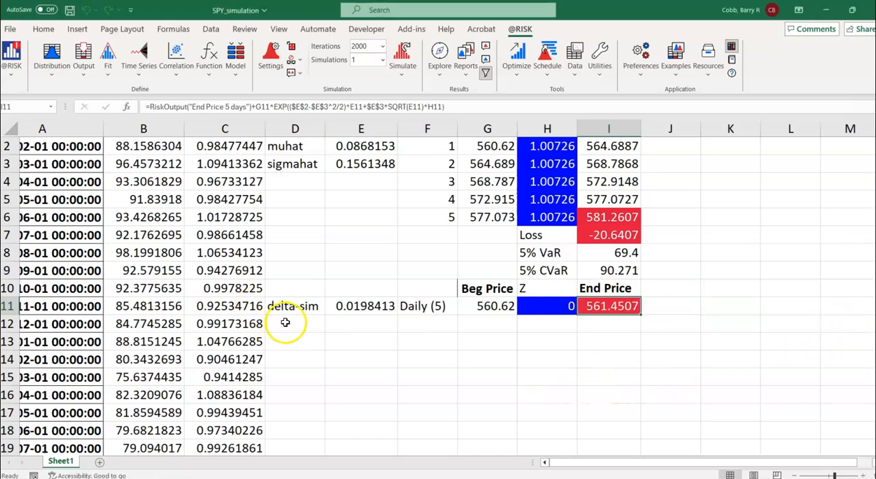
Step: Label F12 as Monthly (5) and widen column F to fit the label
left_click(446, 327)
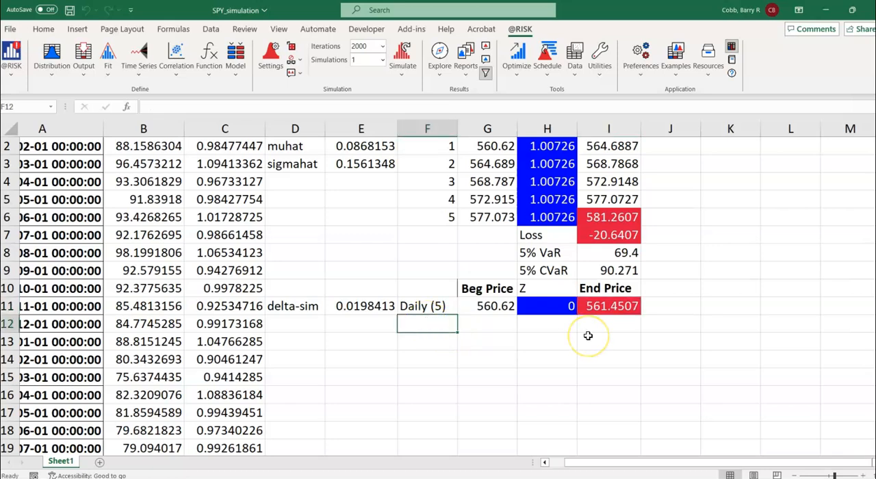
type("Monthly (5)")
key("Return")
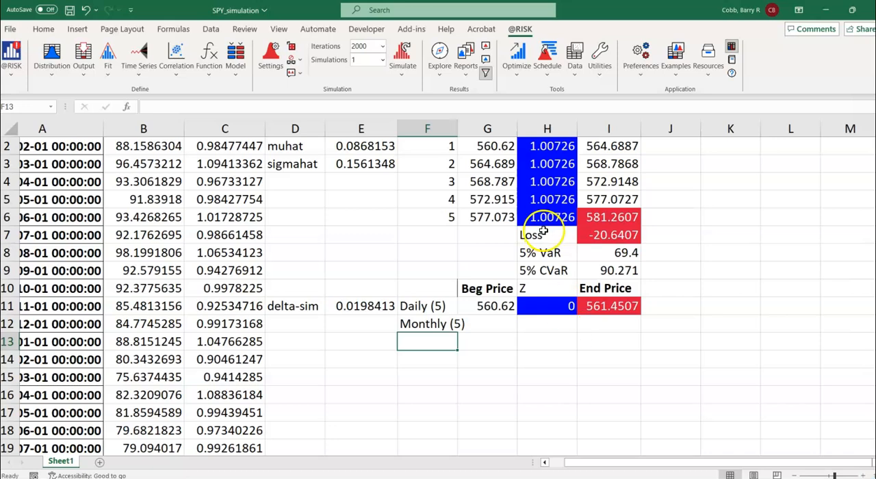
left_click_drag(458, 129, 468, 129)
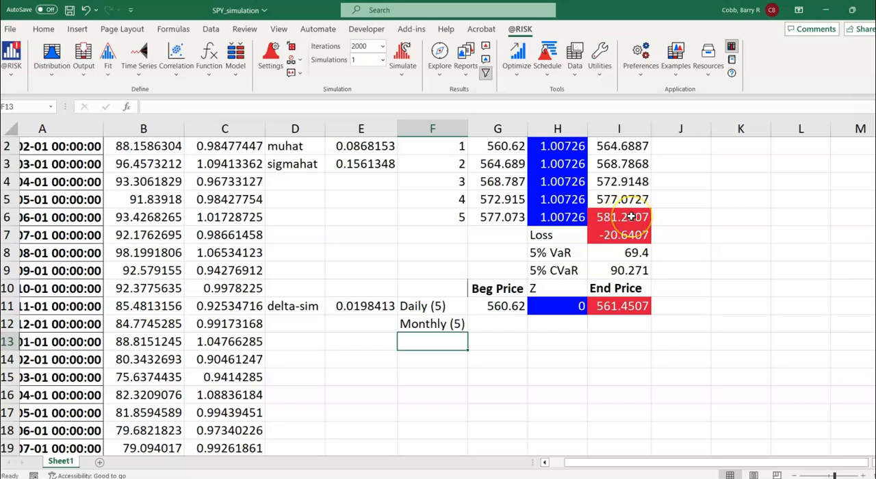
Step: Set the monthly beginning price in G12 to =G2 and copy the Z distribution from H11 down to H12
left_click(500, 321)
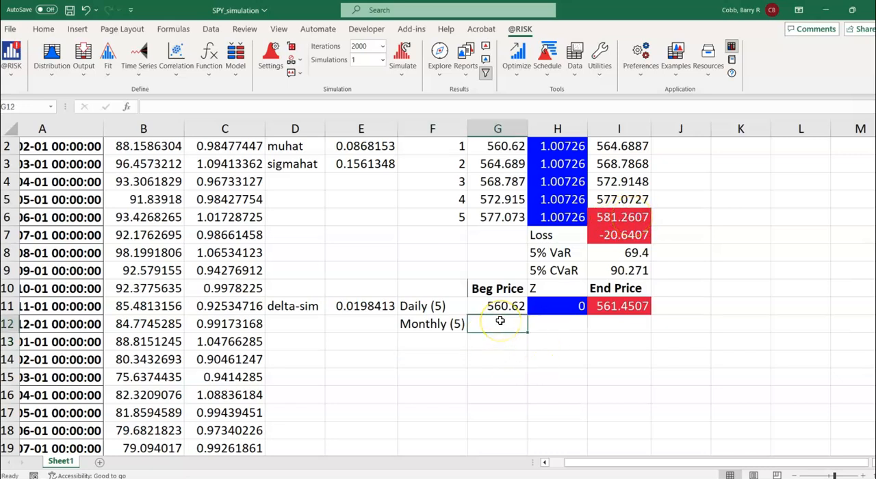
type("=")
left_click(486, 146)
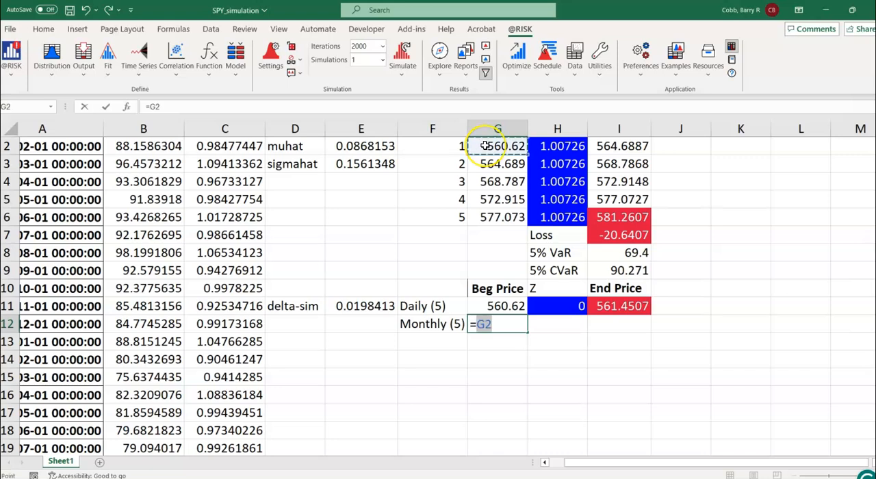
key("Return")
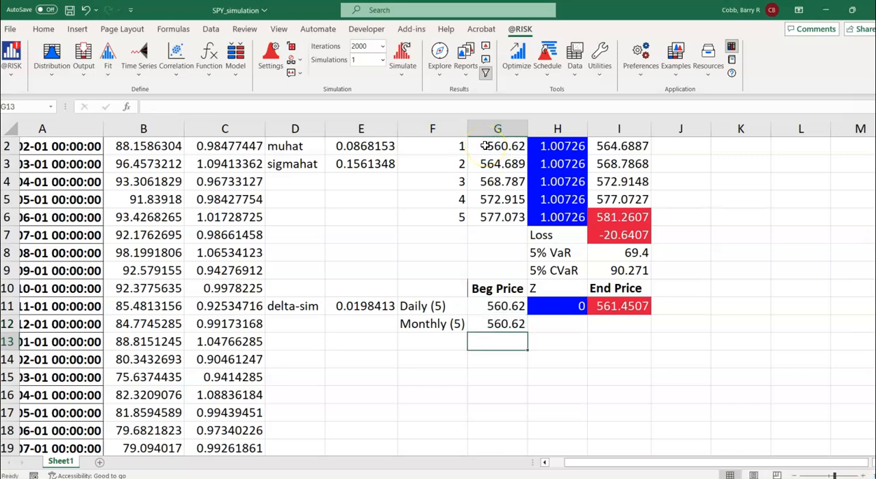
left_click(571, 306)
left_click_drag(588, 317, 590, 336)
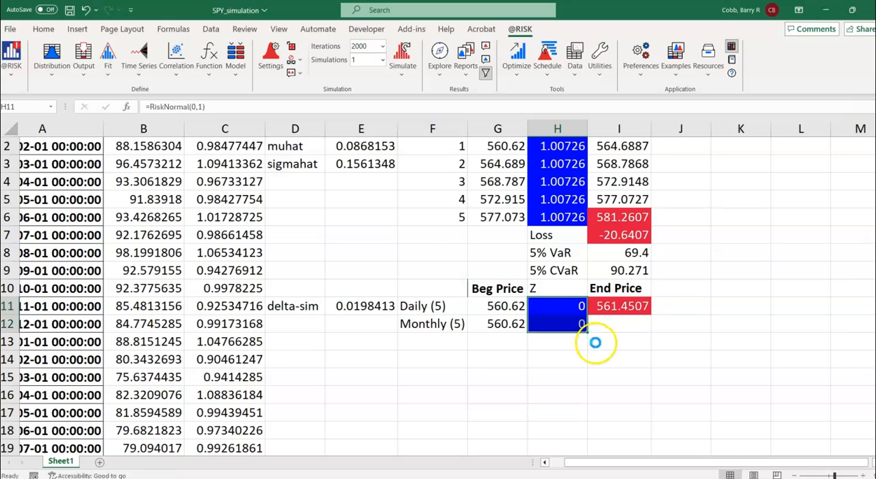
left_click(616, 306)
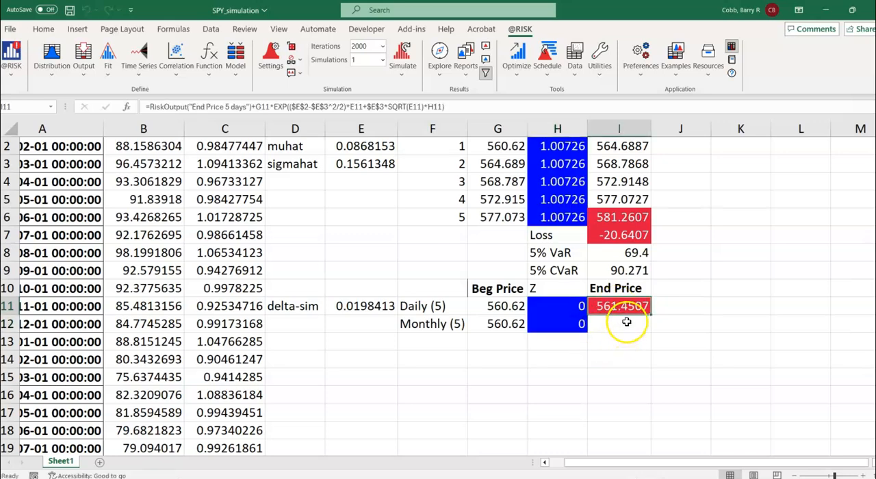
Step: Copy the delta-sim label down to D12 and enter =5/12 in E12
left_click(309, 308)
left_click_drag(321, 314, 319, 333)
left_click(358, 327)
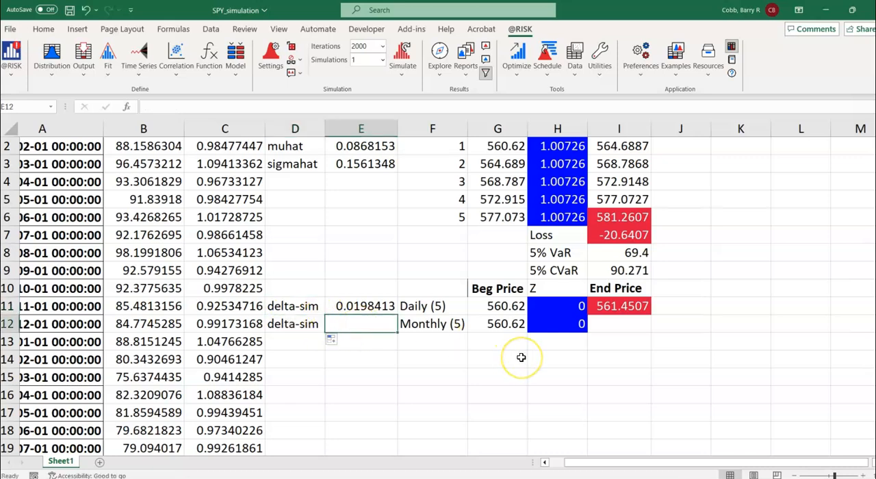
type("=5/12")
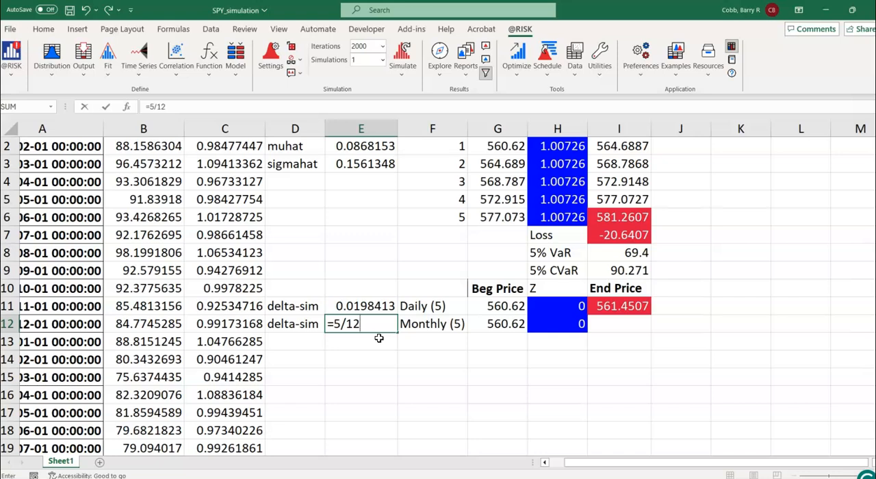
key("Return")
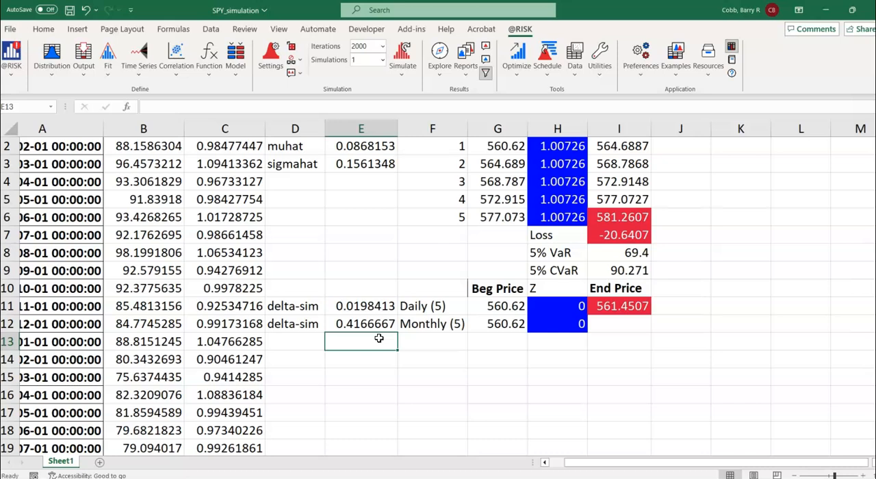
Step: Begin the monthly end price formula in I12 with G12 multiplied by an exponential and an inner bracket, =G12*exp((
left_click(620, 324)
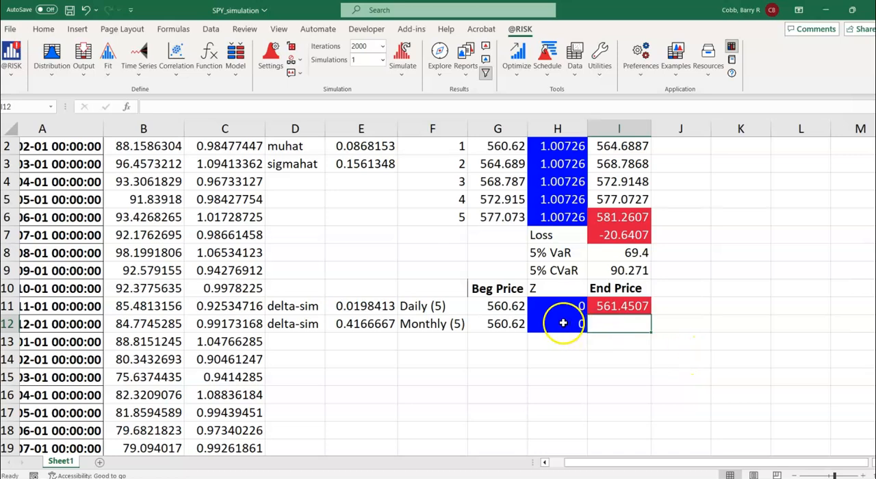
left_click(616, 307)
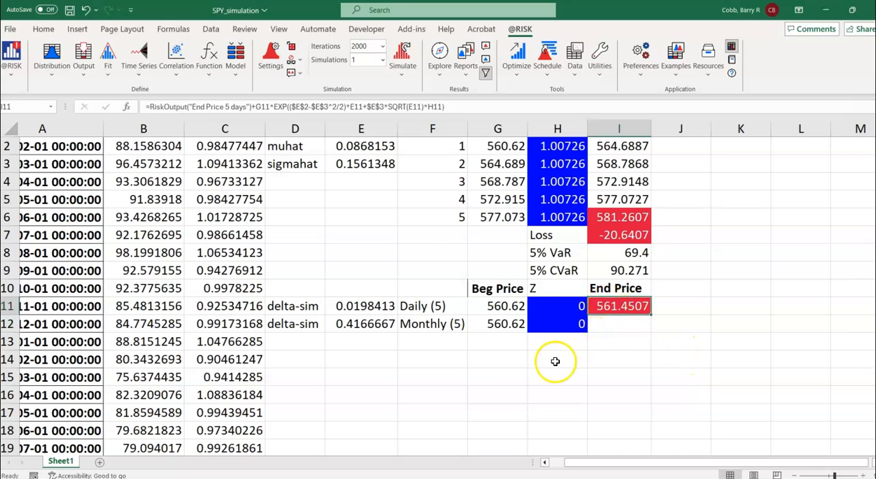
left_click(621, 324)
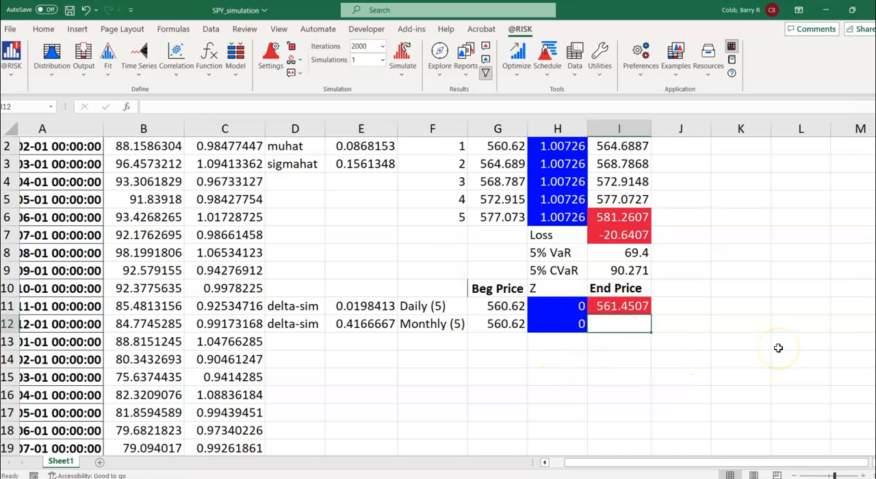
type("=")
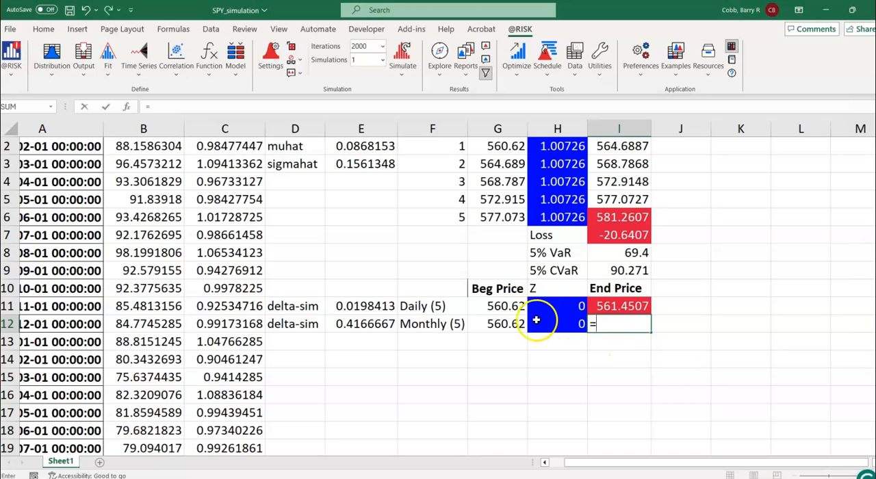
left_click(506, 324)
type("*")
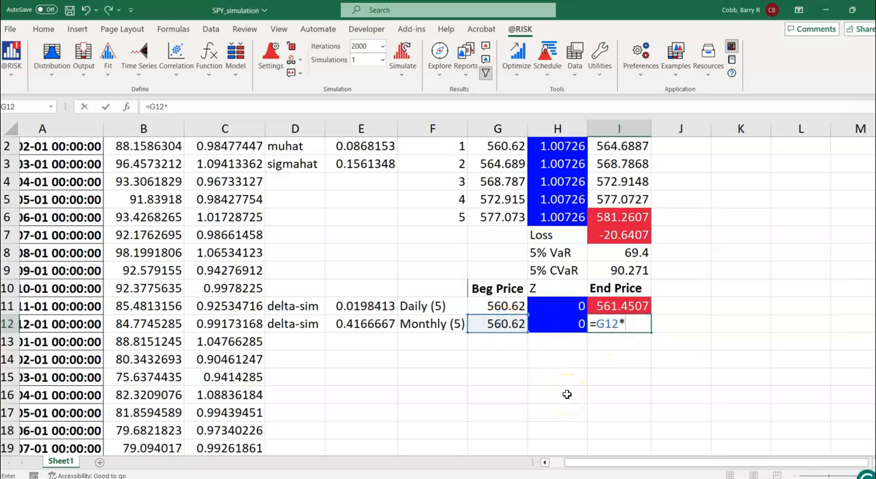
type("exp((")
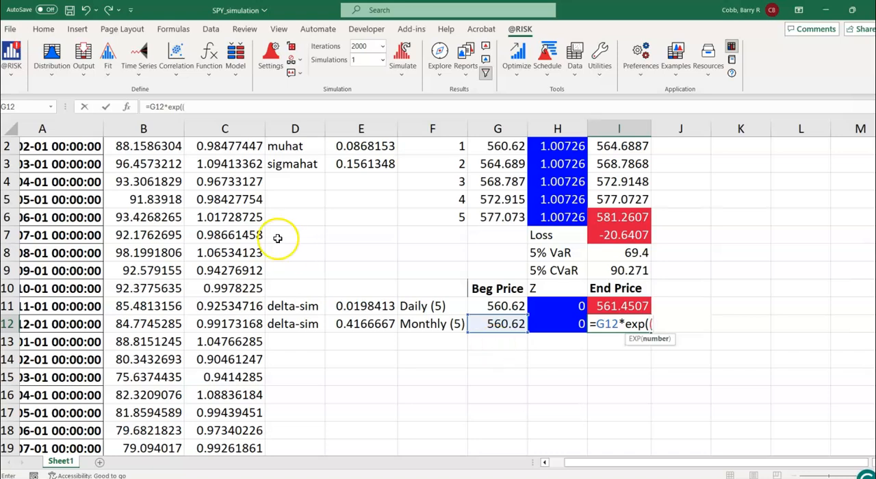
Step: Add the drift E2+E3^2/2 inside the I12 formula's inner bracket and multiply it by delta-sim in E12
left_click(349, 146)
type("+")
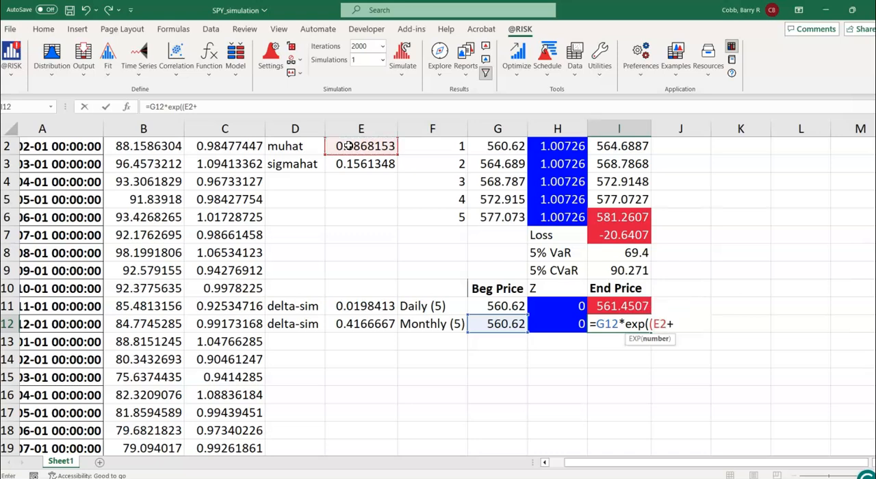
left_click(358, 166)
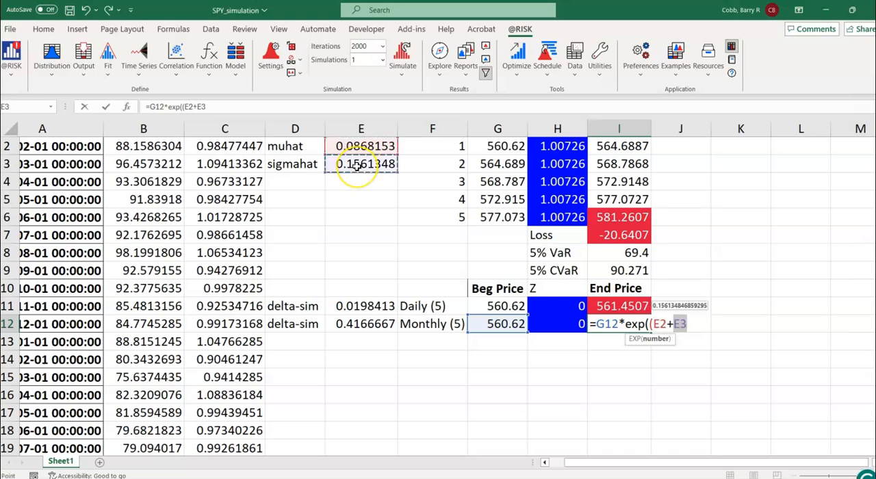
type("^2/2")
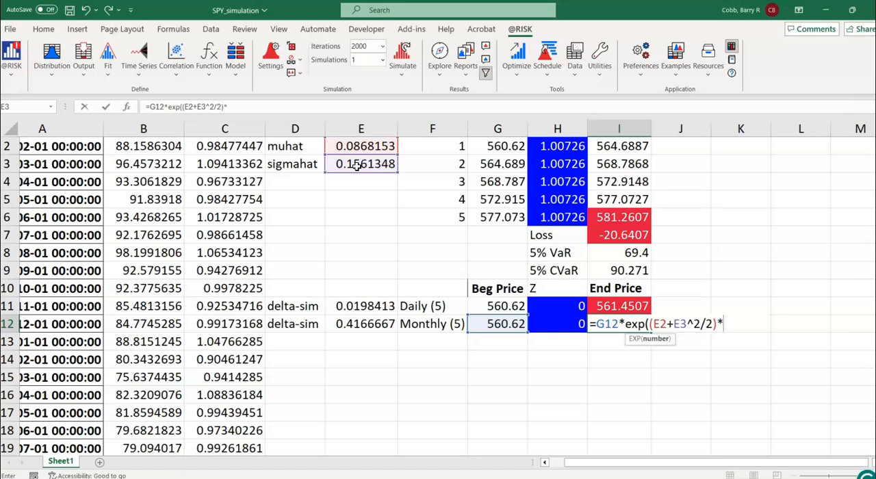
type(")*")
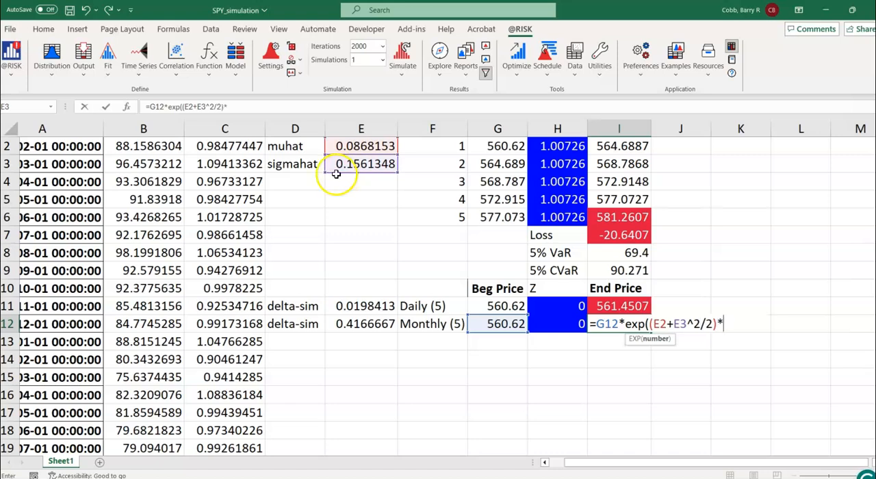
left_click(365, 335)
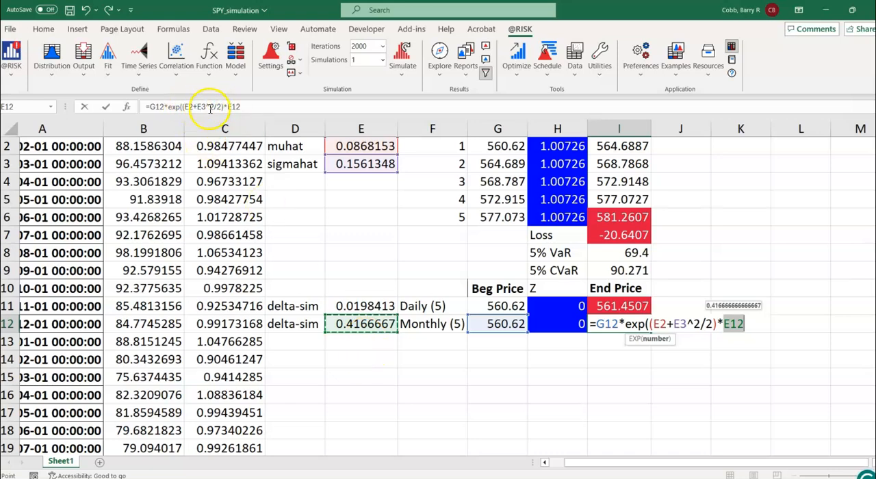
Step: Extend the I12 formula with the volatility term +E3*sqrt(E12)
left_click(251, 107)
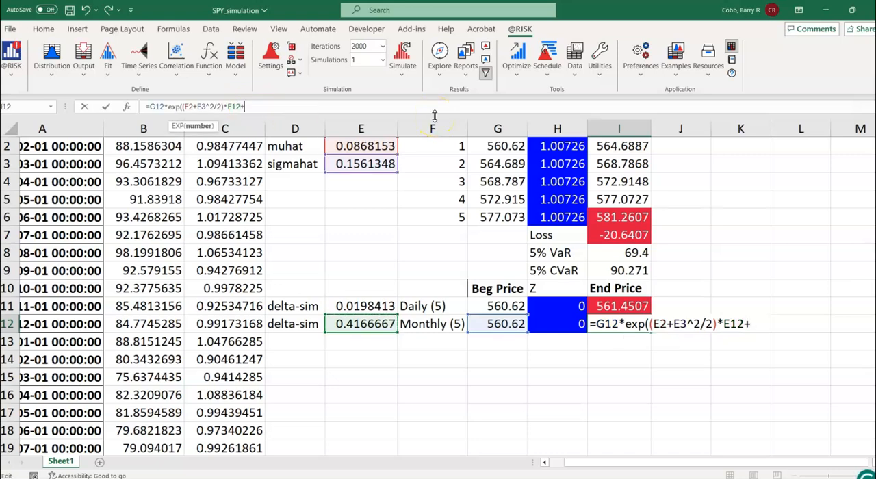
left_click(366, 165)
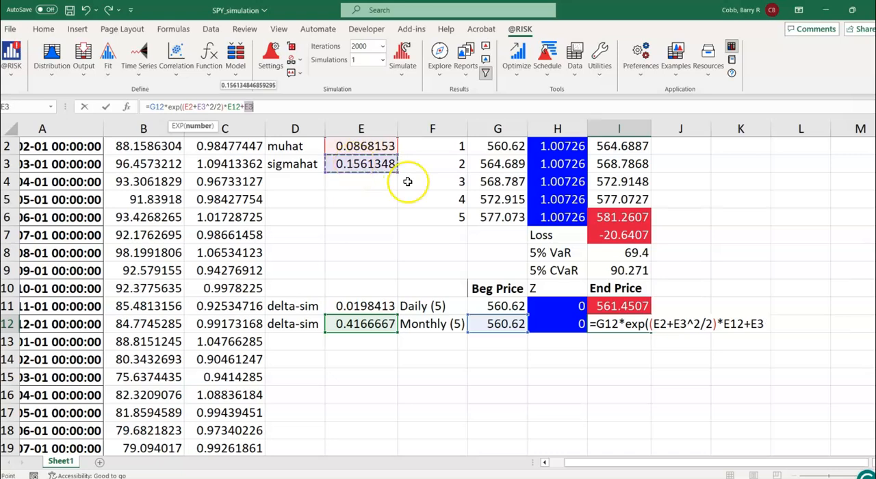
type("*sqrt(")
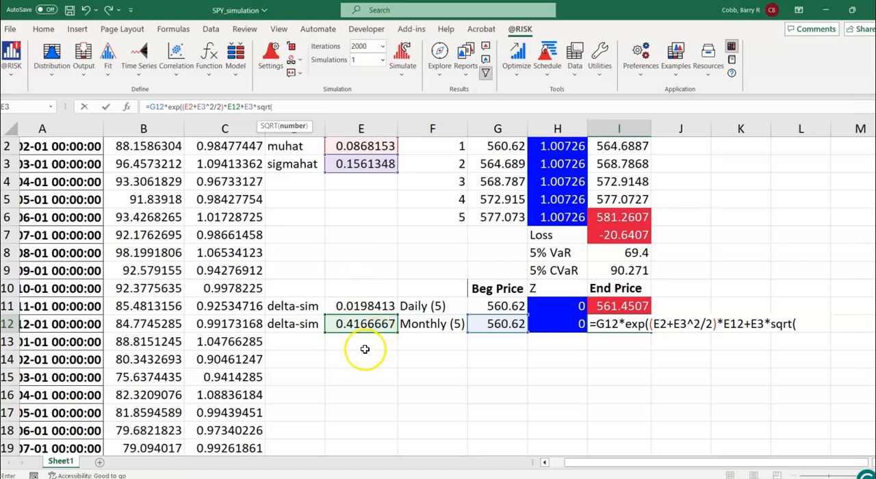
left_click(363, 324)
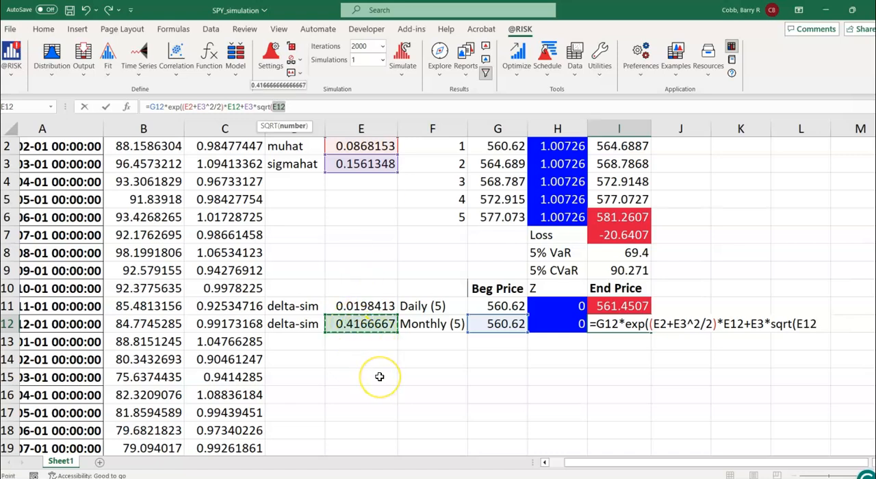
type(")")
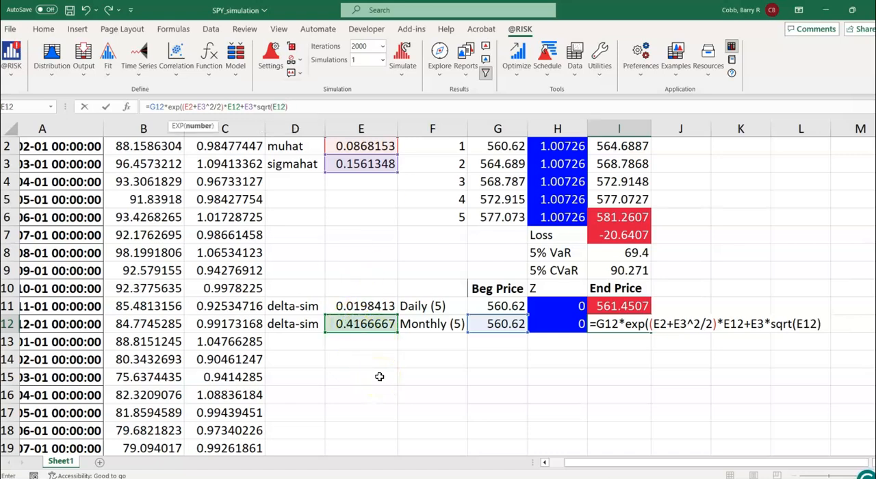
type("*")
Step: Multiply the volatility term in I12 by Z in H12, close the exponential and enter the formula
left_click(559, 326)
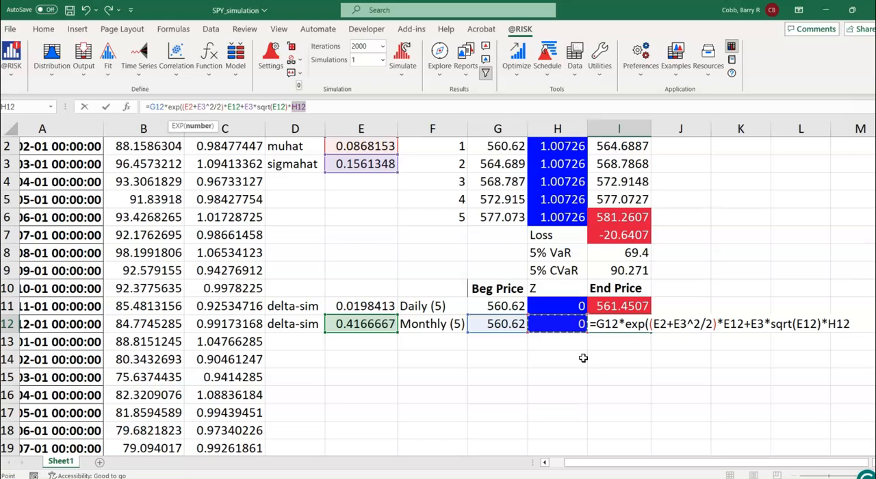
left_click(332, 104)
type(")")
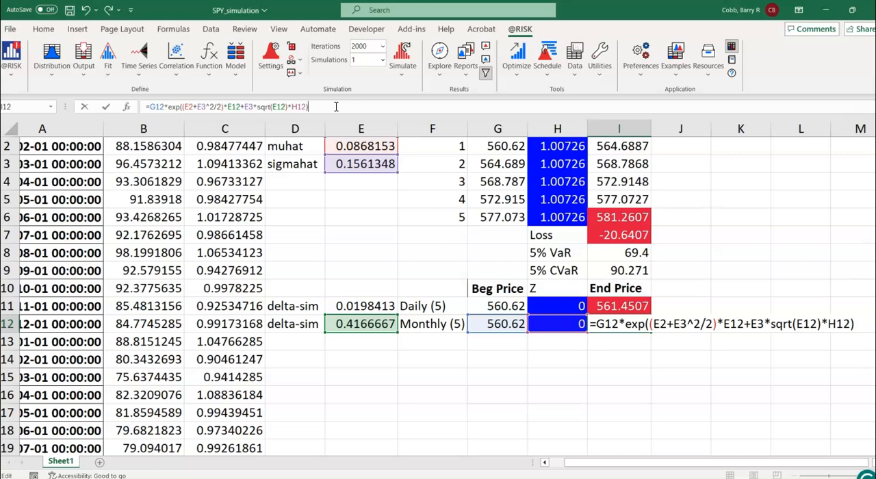
key("Return")
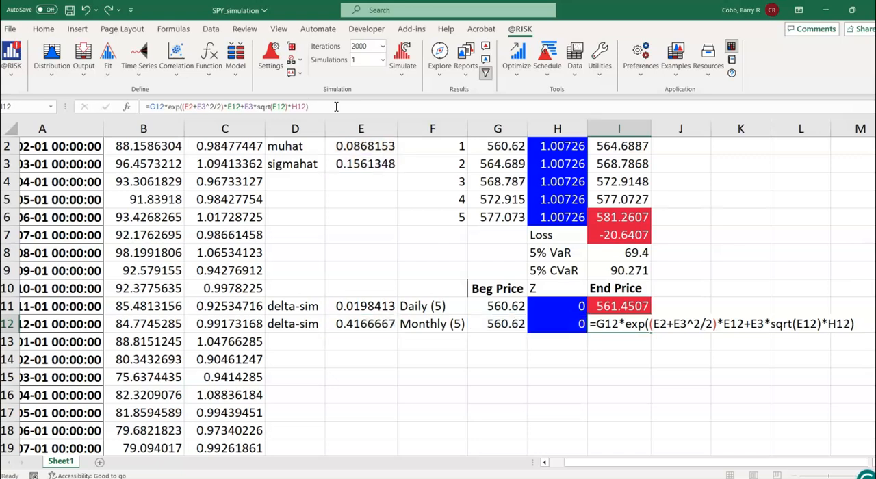
left_click(616, 320)
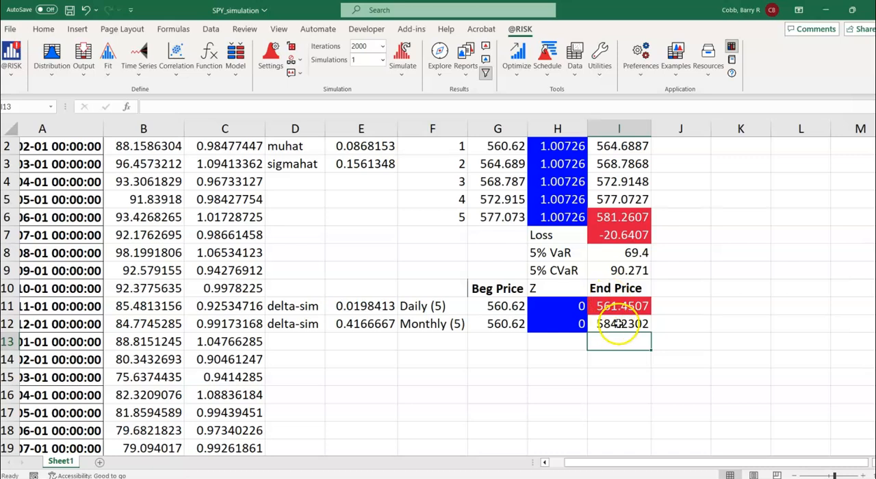
left_click(84, 82)
left_click(97, 91)
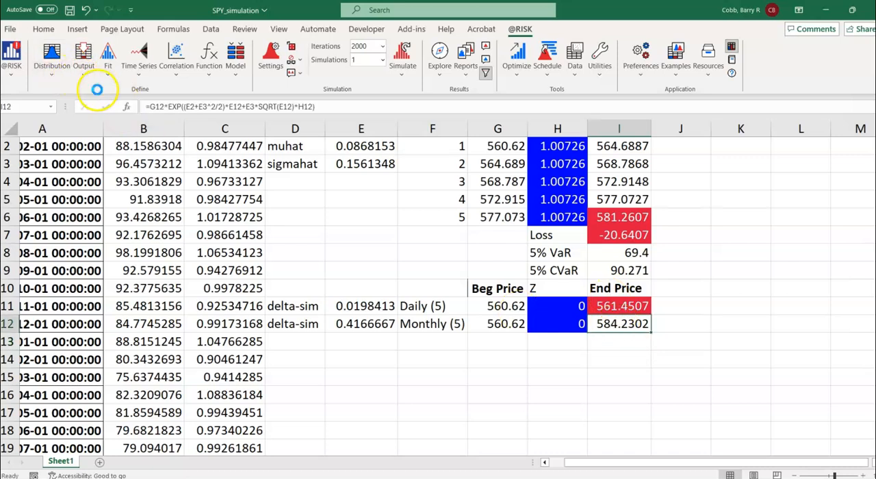
type("E")
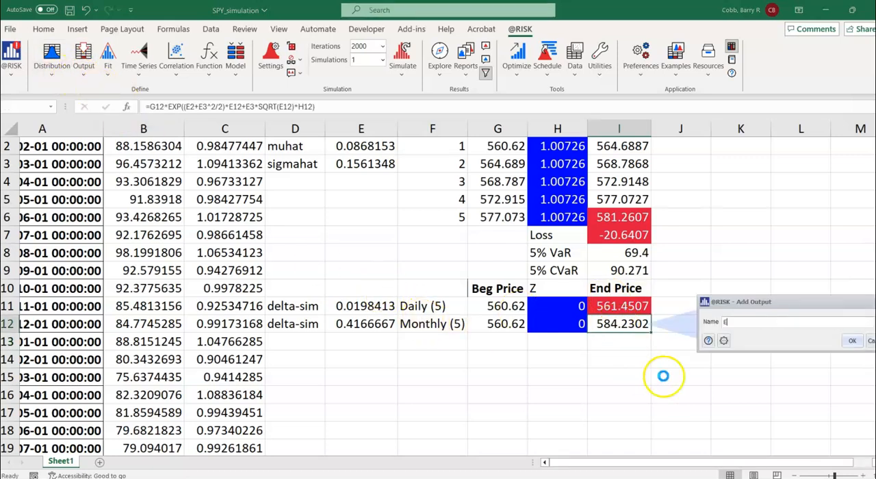
type("nd Price 5 mo")
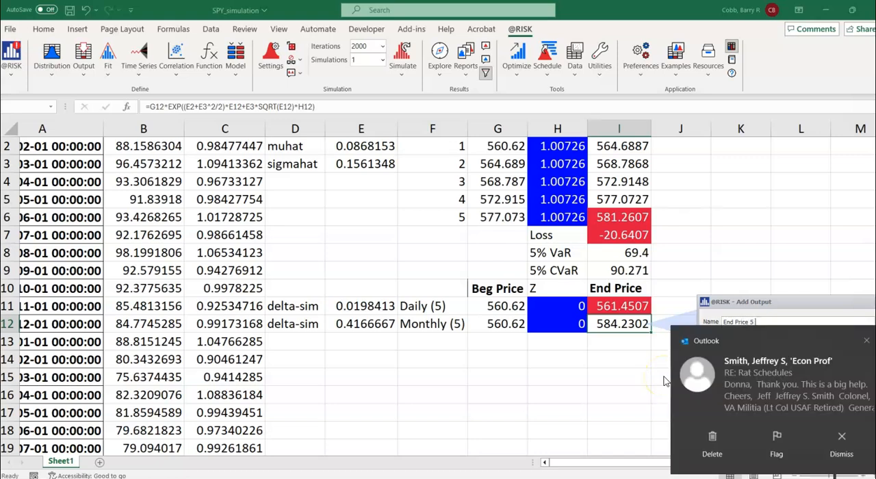
left_click(866, 341)
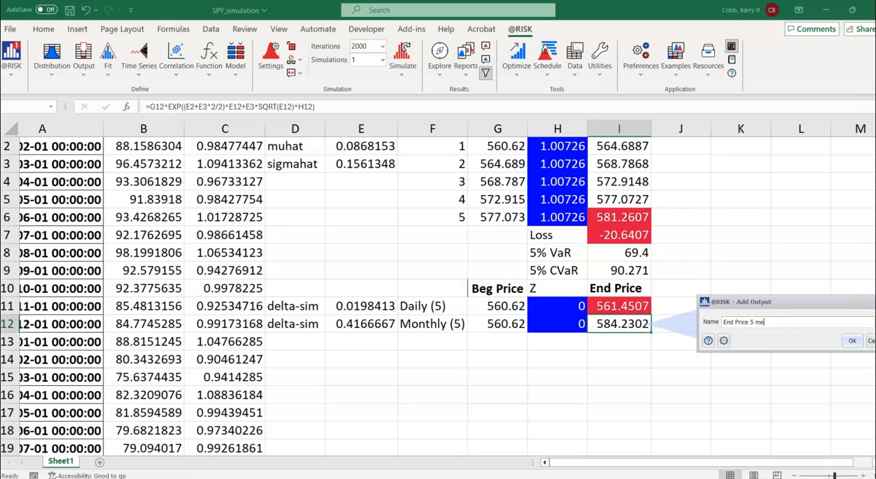
left_click(853, 341)
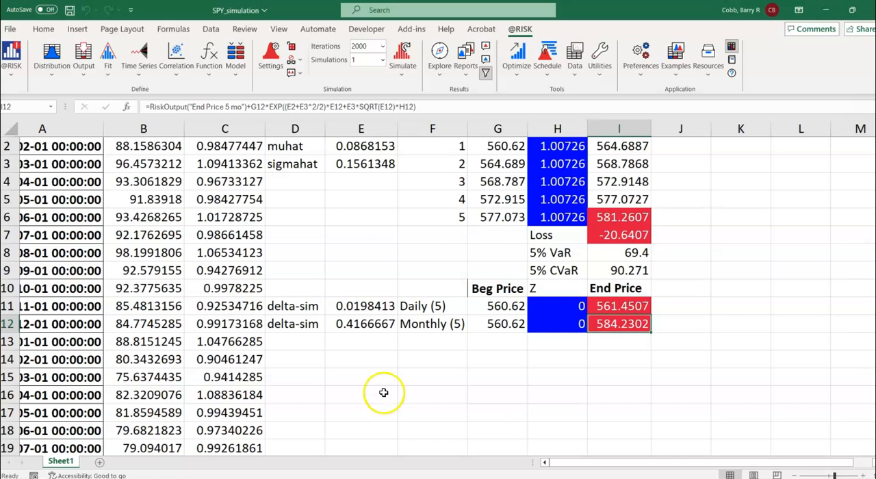
left_click(363, 46)
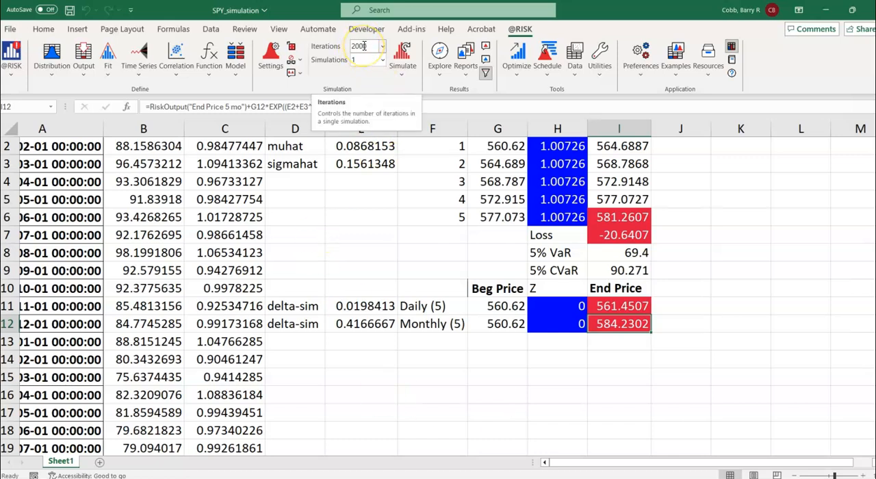
left_click(402, 69)
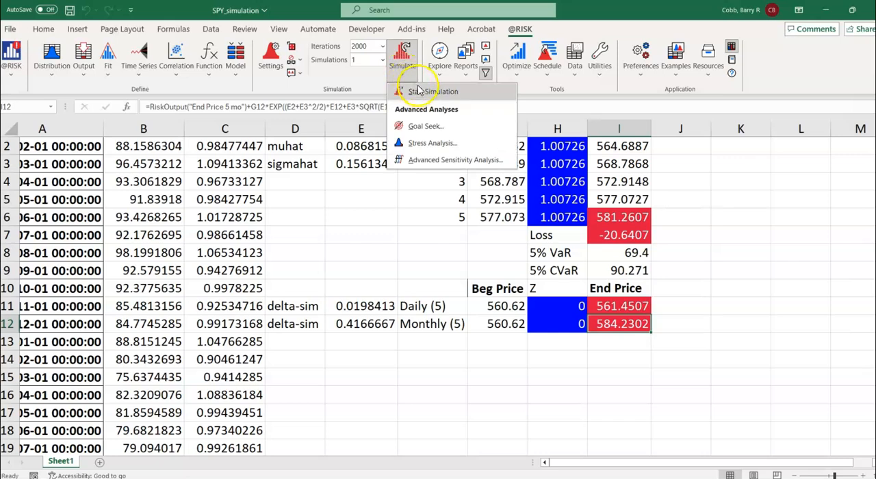
left_click(418, 92)
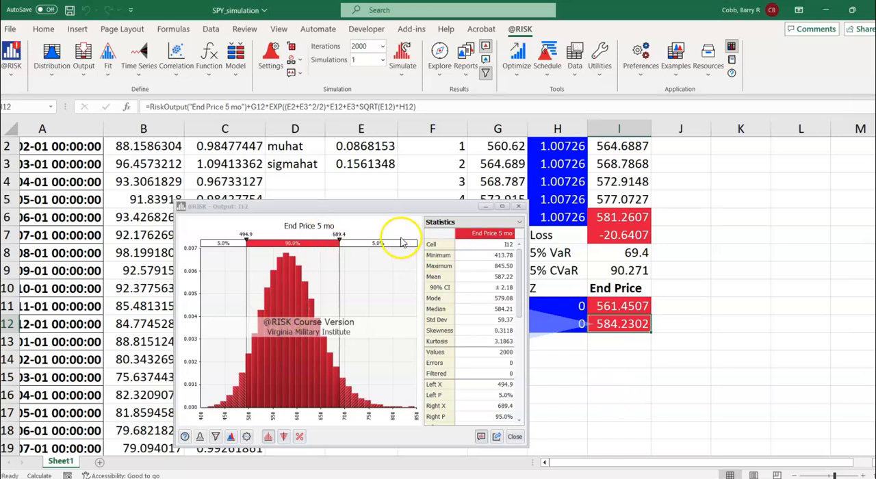
left_click_drag(368, 212, 311, 148)
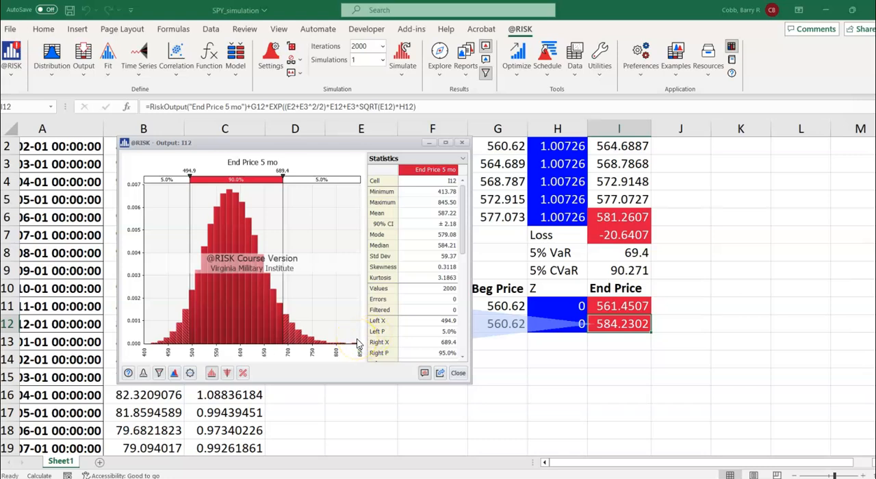
Step: Overlay the simulated results of cells I6, I11 and I12 on the five-month end price distribution graph
left_click(175, 374)
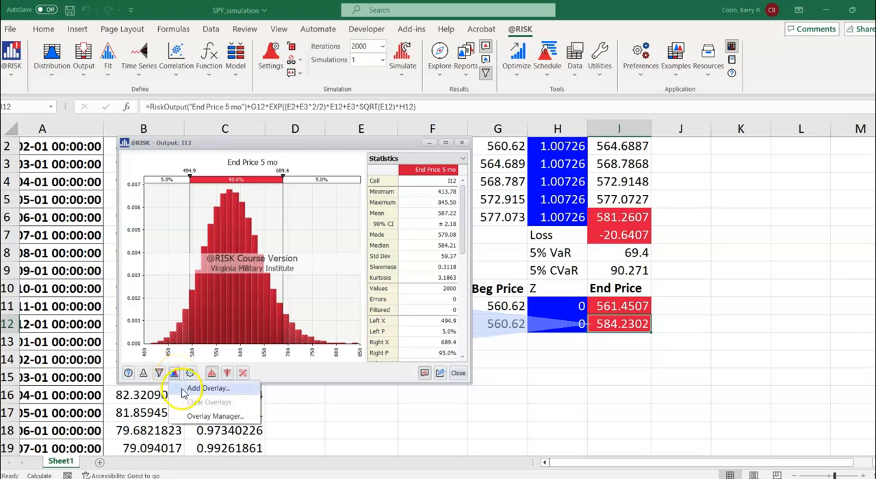
left_click(185, 389)
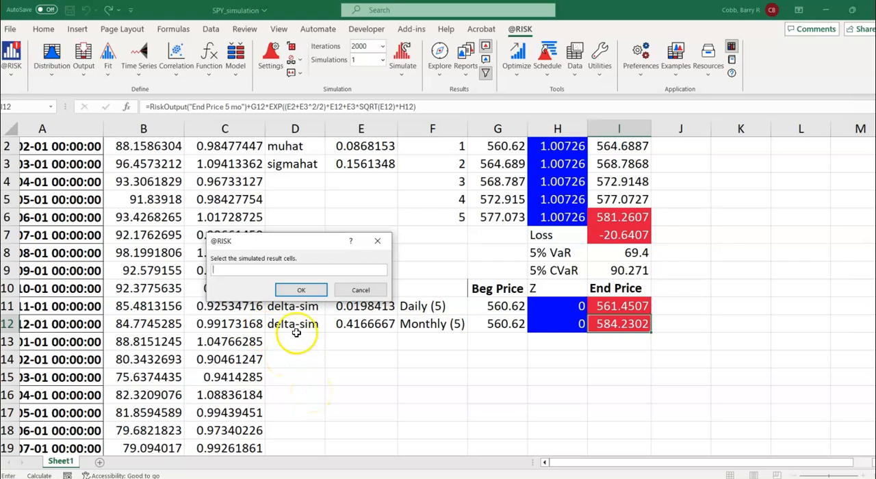
left_click(618, 216)
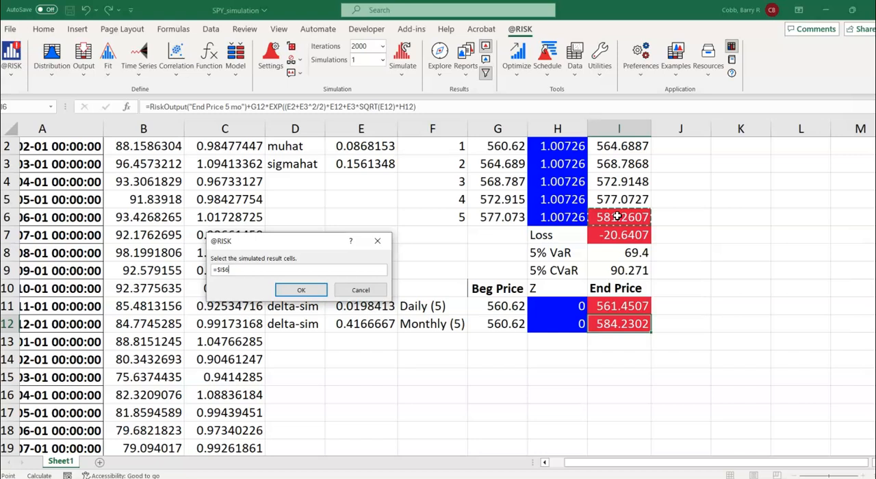
left_click(608, 305, "ctrl")
left_click(608, 323, "ctrl")
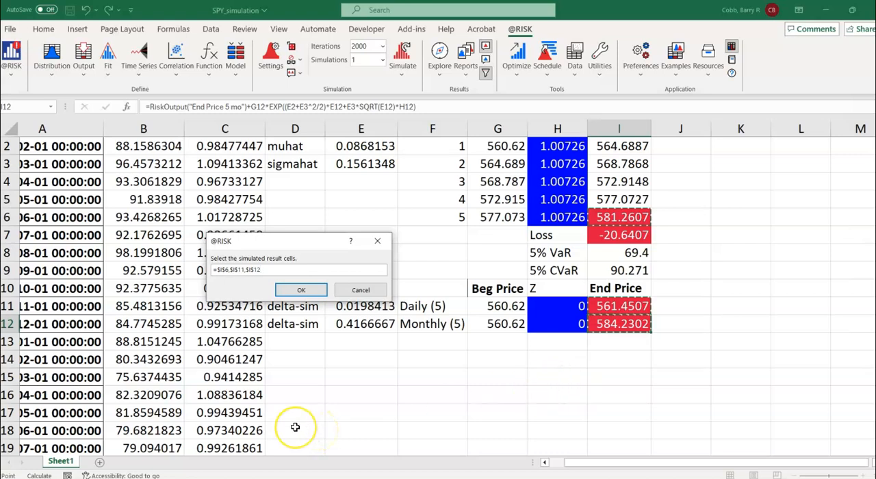
left_click(300, 291)
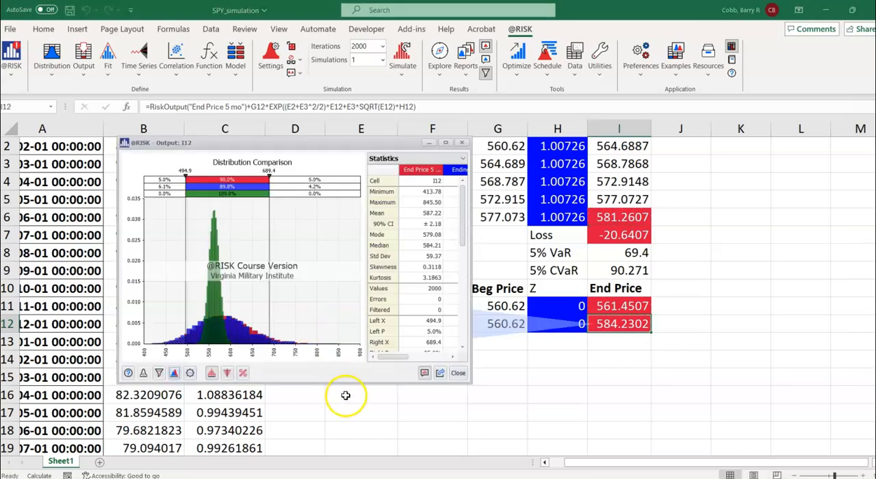
Step: Enlarge the distribution comparison and widen its statistics table, examining the three end price distributions against the worksheet cells
left_click_drag(334, 142, 329, 129)
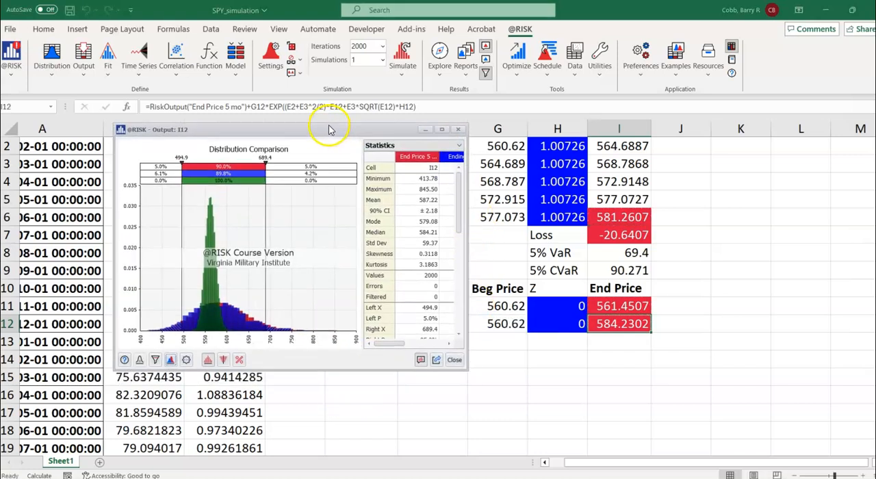
left_click_drag(466, 370, 628, 419)
left_click_drag(524, 272, 461, 267)
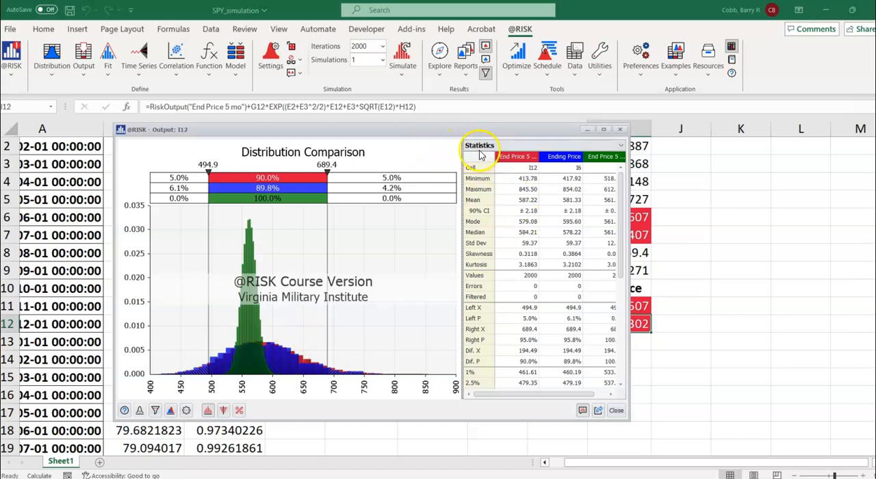
left_click_drag(452, 132, 308, 131)
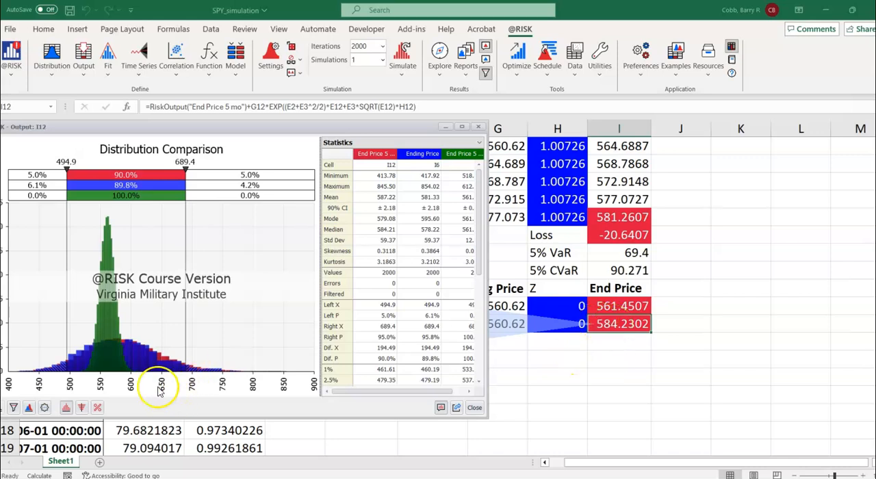
left_click_drag(199, 130, 260, 115)
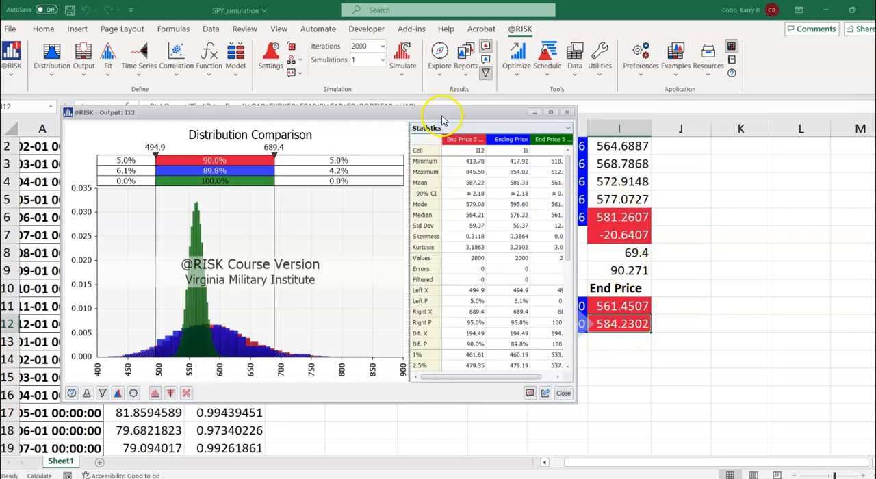
left_click_drag(441, 120, 338, 125)
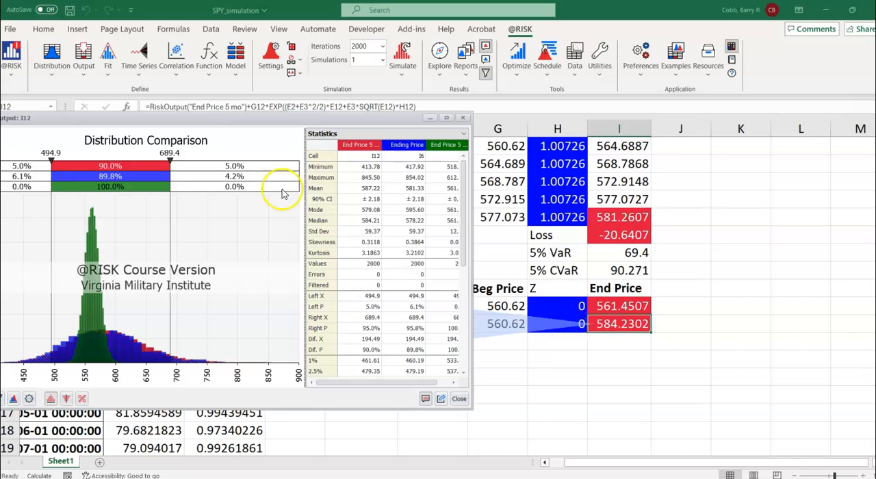
left_click_drag(192, 125, 333, 94)
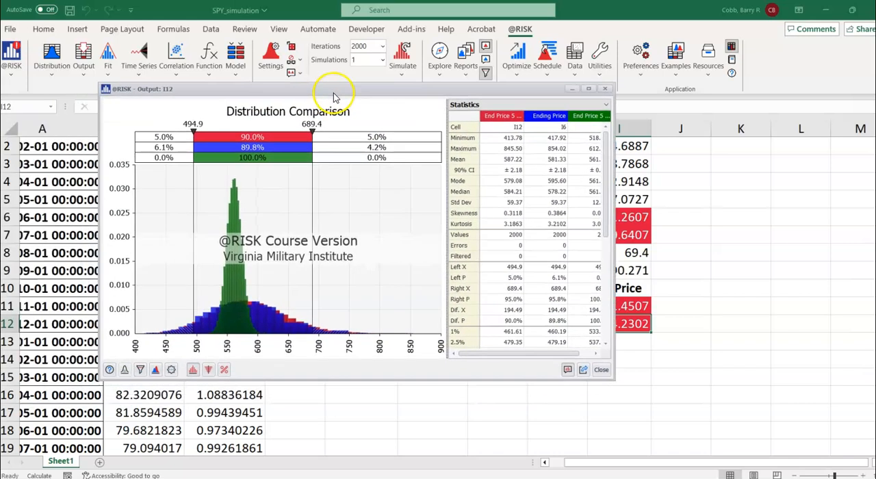